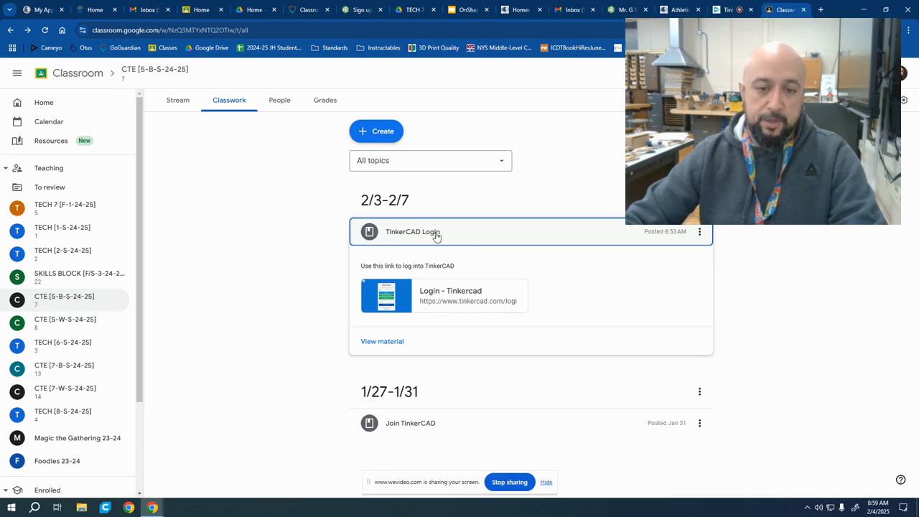
- Follow the class material's Tinkercad login link and sign in as an educator with the school Google account
{"action": "left_click", "coordinate": [434, 295]}
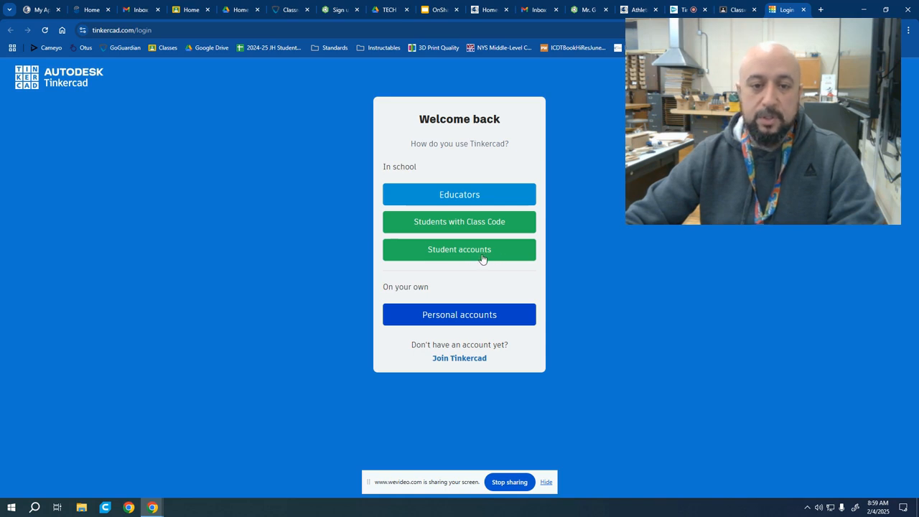
{"action": "left_click", "coordinate": [465, 194]}
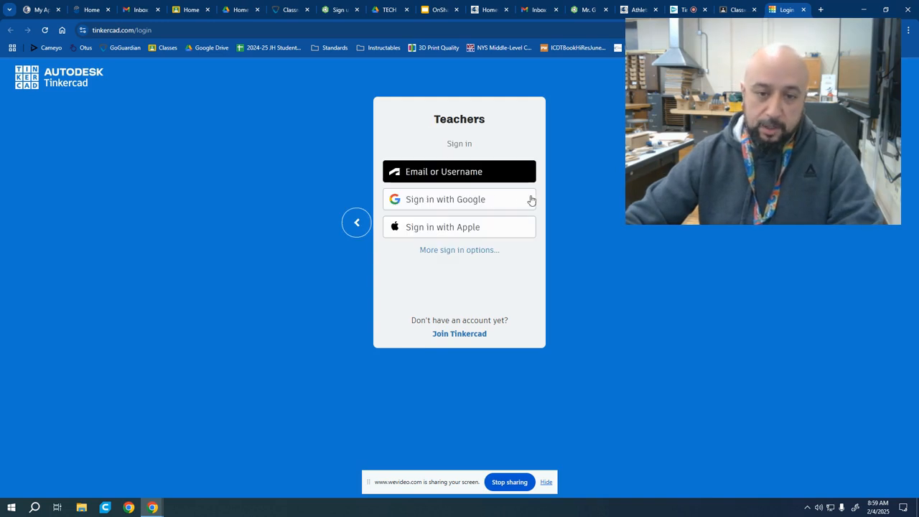
{"action": "left_click", "coordinate": [460, 201]}
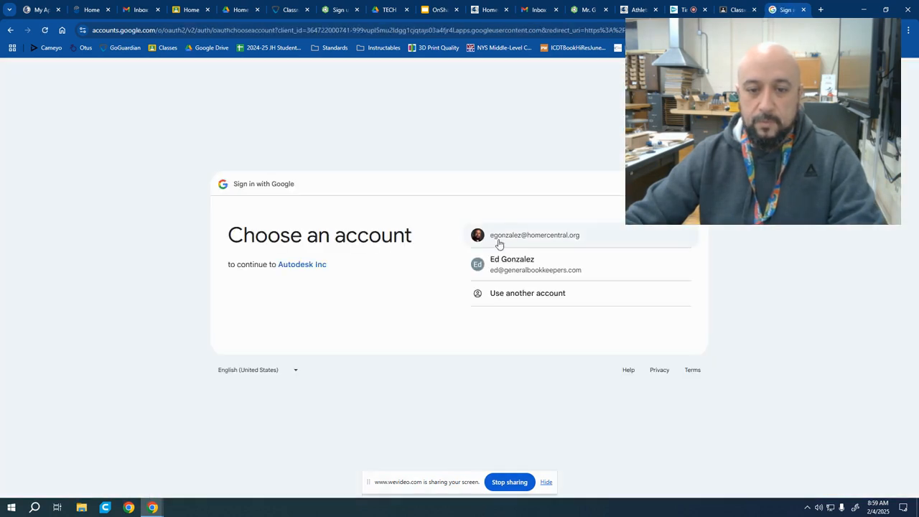
{"action": "left_click", "coordinate": [517, 241]}
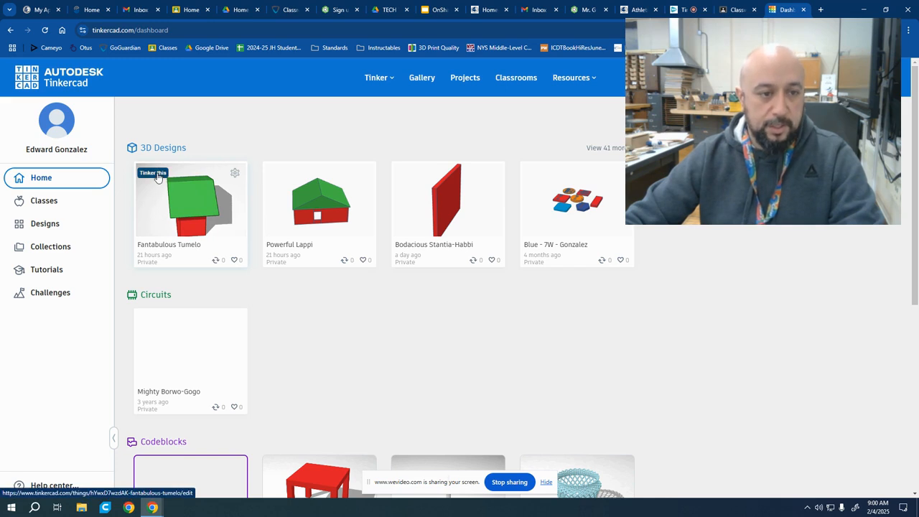
- Open the Fantabulous Tumelo house design for 3D editing and inspect the wall piece above the front doorway
{"action": "left_click", "coordinate": [183, 202]}
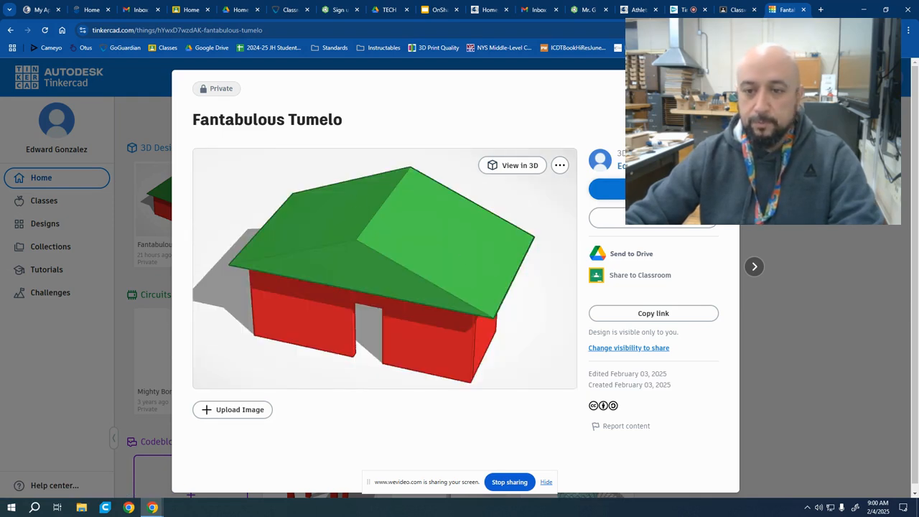
{"action": "left_click", "coordinate": [606, 189]}
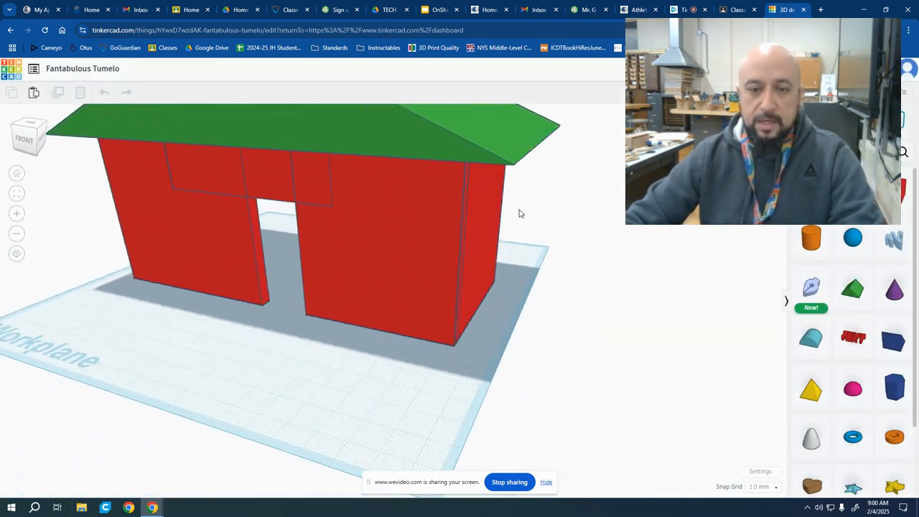
{"action": "scroll", "coordinate": [380, 181], "scroll_direction": "down", "scroll_amount": 3}
{"action": "scroll", "coordinate": [430, 230], "scroll_direction": "up", "scroll_amount": 5}
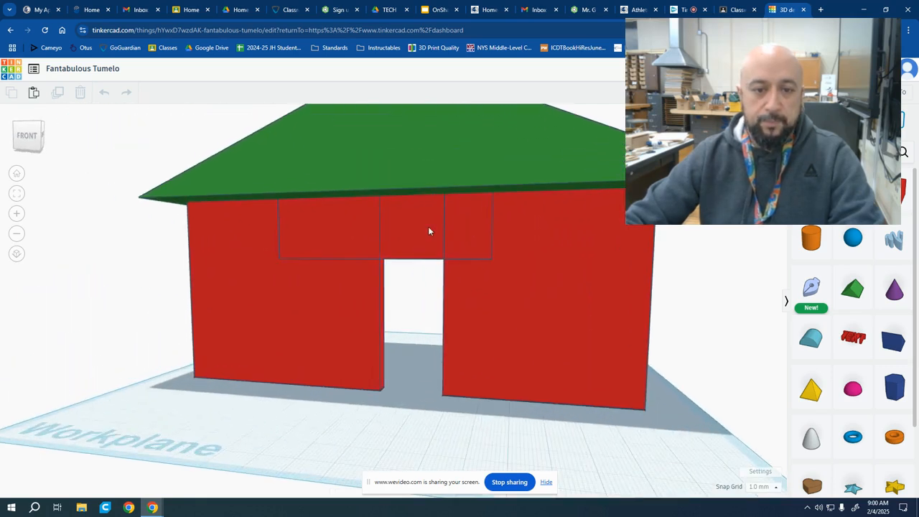
{"action": "right_click_drag", "start_coordinate": [464, 282], "coordinate": [479, 289]}
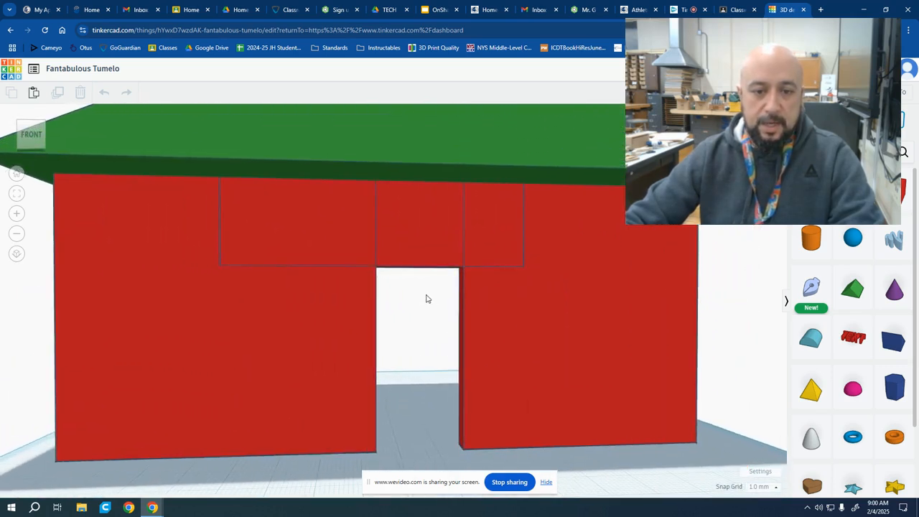
{"action": "middle_click_drag", "start_coordinate": [437, 269], "coordinate": [436, 228]}
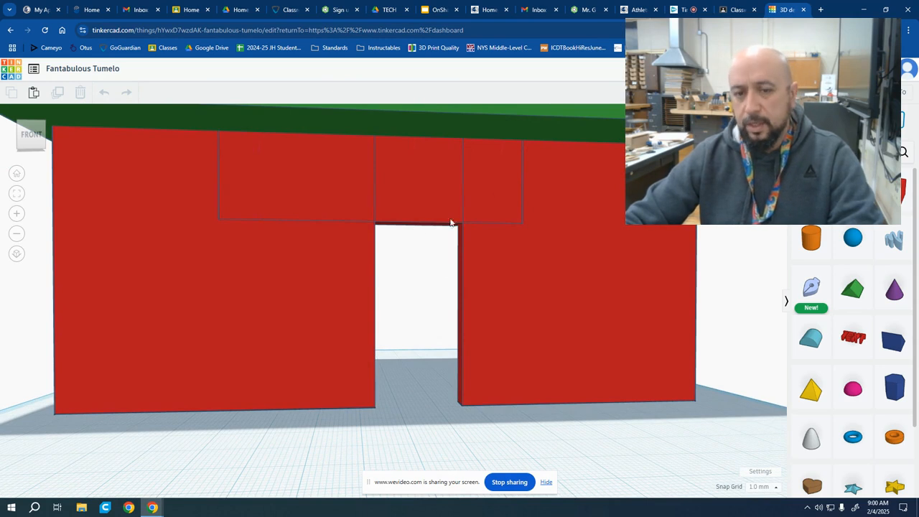
{"action": "left_click", "coordinate": [432, 215]}
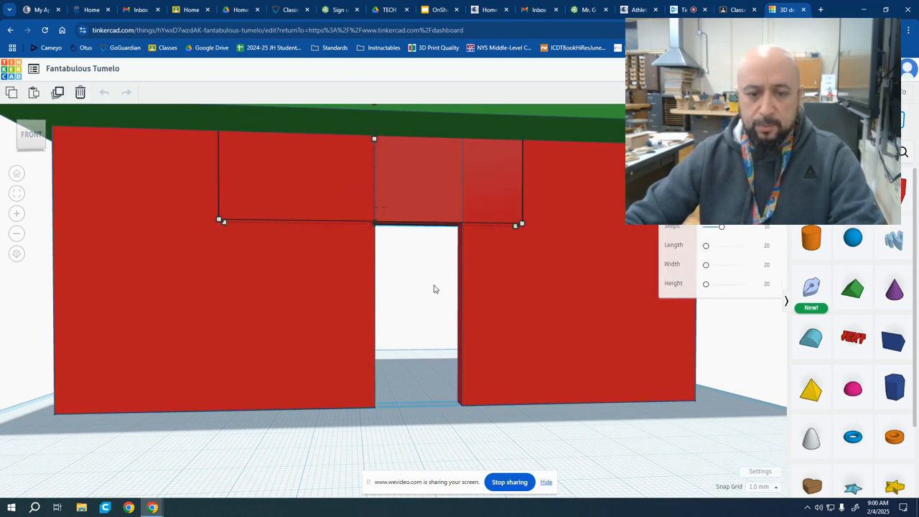
{"action": "left_click", "coordinate": [447, 285]}
- Add a solid box in front of the house, make it taller and thin its depth to 5 mm
{"action": "scroll", "coordinate": [444, 271], "scroll_direction": "down", "scroll_amount": 2}
{"action": "left_click_drag", "start_coordinate": [893, 190], "coordinate": [662, 410]}
{"action": "left_click_drag", "start_coordinate": [605, 350], "coordinate": [612, 292]}
{"action": "left_click_drag", "start_coordinate": [603, 415], "coordinate": [602, 409]}
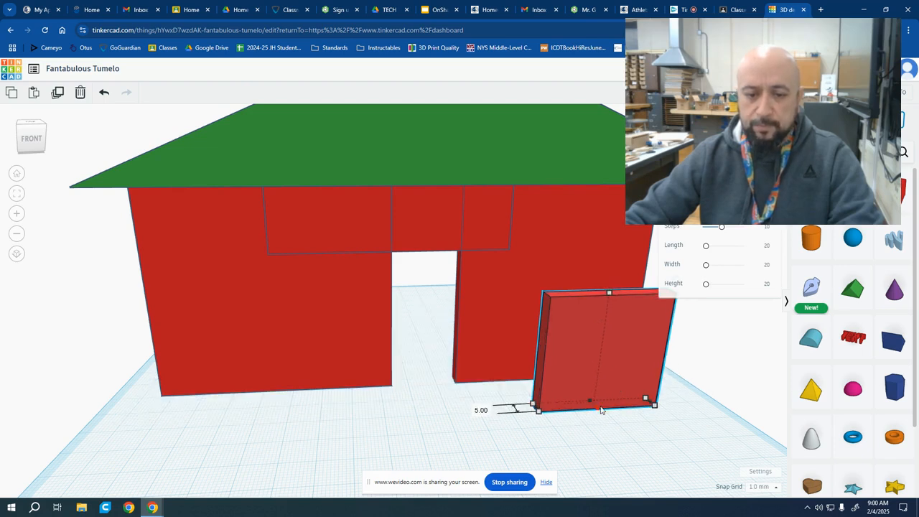
- Move the thin box into the front wall's doorway and reduce its height to 21 mm
{"action": "left_click_drag", "start_coordinate": [632, 358], "coordinate": [450, 338]}
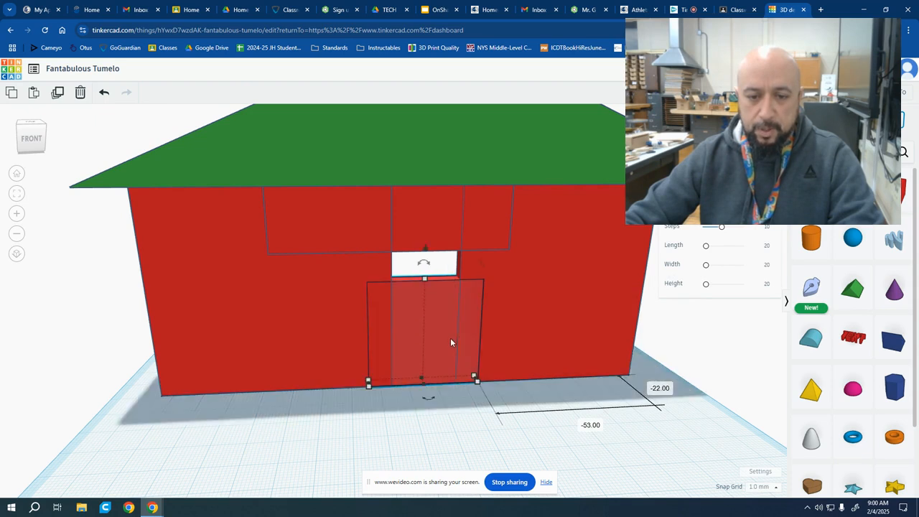
{"action": "left_click_drag", "start_coordinate": [424, 278], "coordinate": [423, 326]}
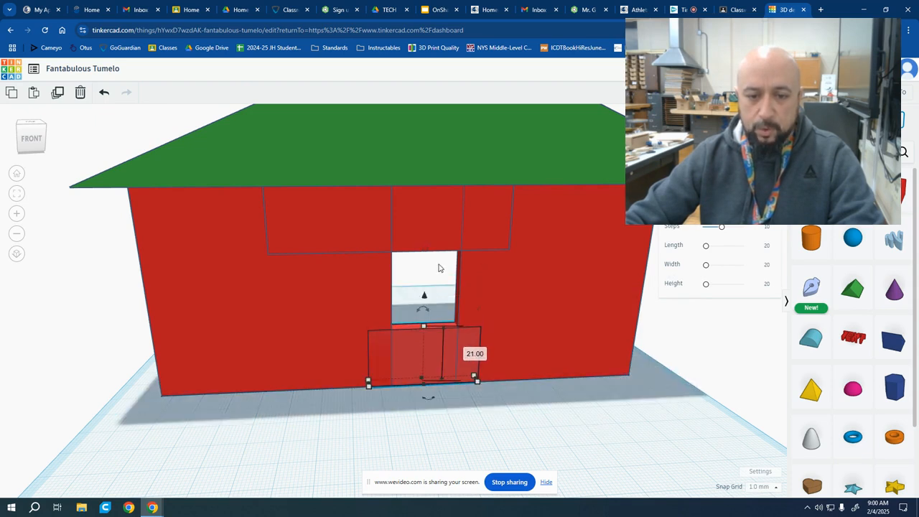
{"action": "left_click", "coordinate": [545, 444]}
- Lengthen the house's right side wall toward the back
{"action": "right_click_drag", "start_coordinate": [660, 433], "coordinate": [488, 359]}
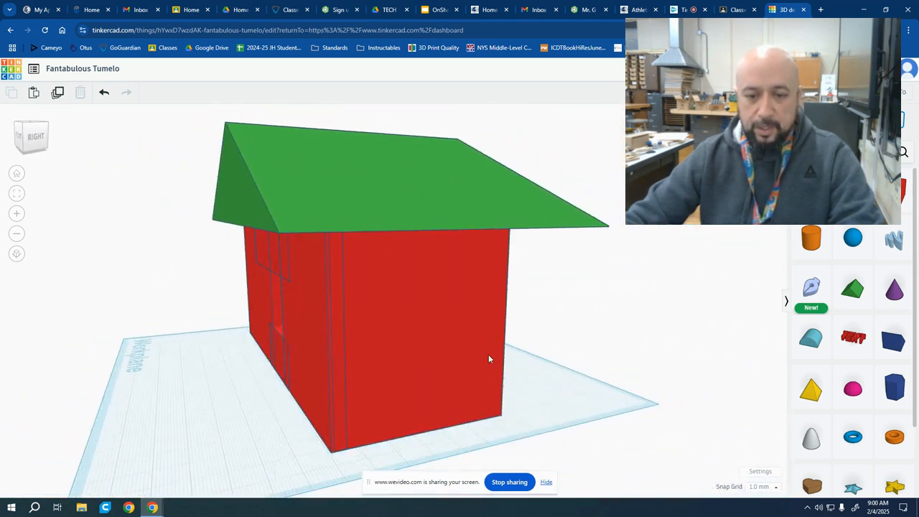
{"action": "left_click", "coordinate": [488, 359]}
{"action": "left_click_drag", "start_coordinate": [496, 413], "coordinate": [659, 351]}
- Extend the green roof toward the back to about 203 mm to cover the longer side wall
{"action": "right_click_drag", "start_coordinate": [574, 190], "coordinate": [528, 226]}
{"action": "left_click", "coordinate": [527, 226]}
{"action": "right_click_drag", "start_coordinate": [607, 227], "coordinate": [559, 240]}
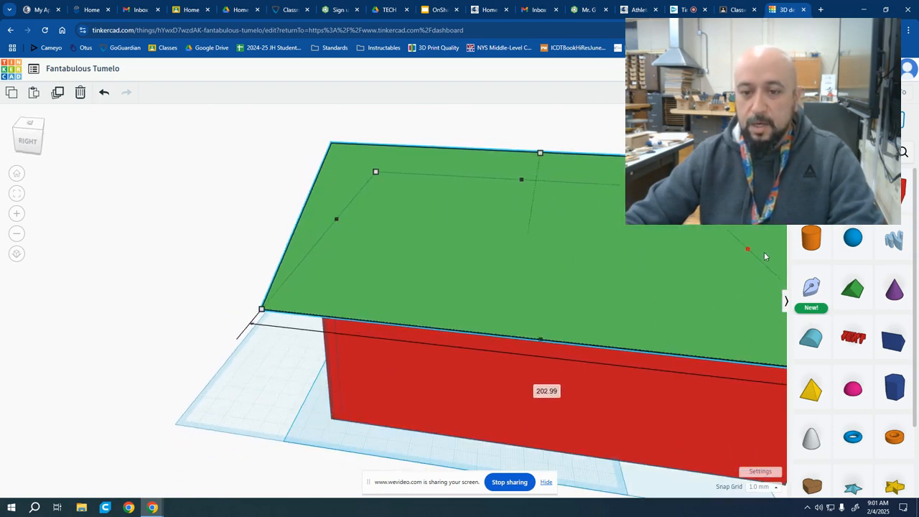
{"action": "left_click", "coordinate": [310, 344]}
{"action": "right_click_drag", "start_coordinate": [310, 344], "coordinate": [689, 419]}
{"action": "right_click_drag", "start_coordinate": [581, 372], "coordinate": [535, 347]}
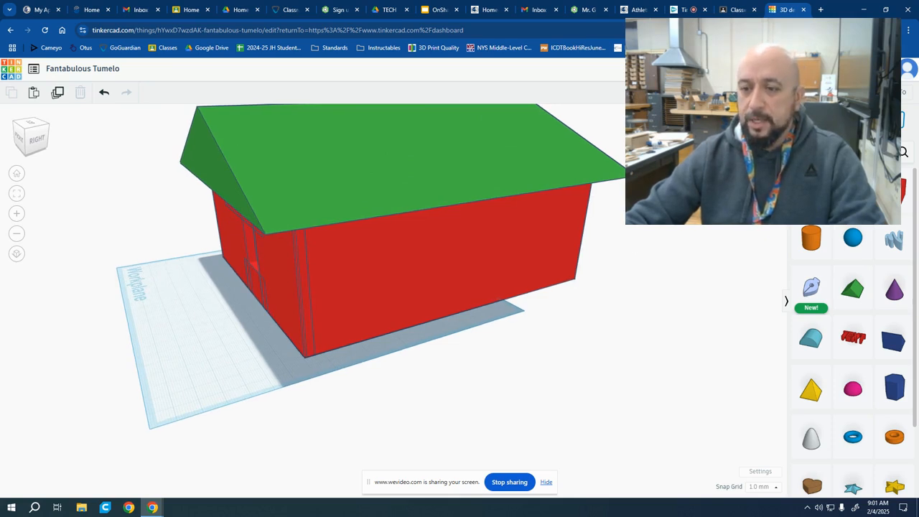
- Place a box hole through the right side wall and increase its height for a doorway
{"action": "left_click_drag", "start_coordinate": [811, 190], "coordinate": [467, 310]}
{"action": "scroll", "coordinate": [497, 331], "scroll_direction": "up", "scroll_amount": 3}
{"action": "right_click_drag", "start_coordinate": [512, 354], "coordinate": [432, 354]}
{"action": "right_click_drag", "start_coordinate": [583, 371], "coordinate": [486, 428]}
{"action": "left_click_drag", "start_coordinate": [440, 338], "coordinate": [448, 291]}
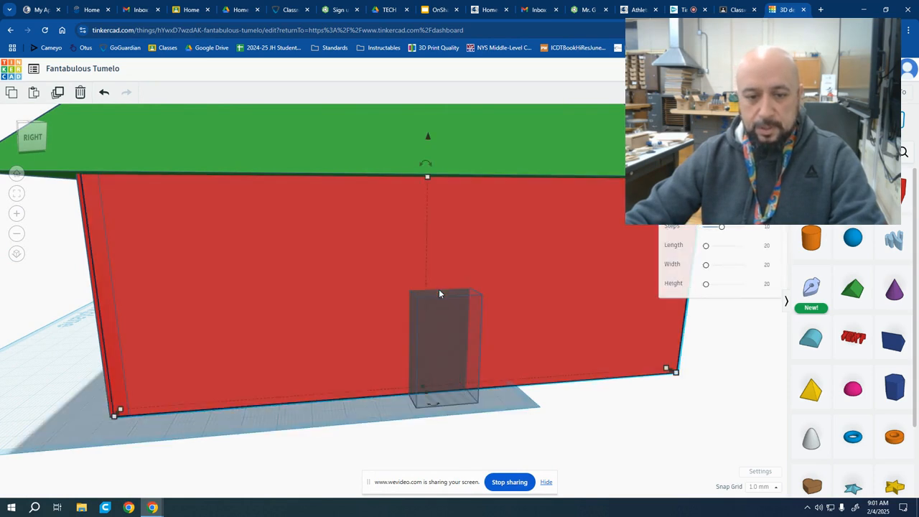
- Make the doorway hole in the right side wall slightly taller and wider
{"action": "right_click_drag", "start_coordinate": [562, 418], "coordinate": [603, 401]}
{"action": "left_click_drag", "start_coordinate": [445, 285], "coordinate": [445, 261]}
{"action": "left_click_drag", "start_coordinate": [417, 393], "coordinate": [408, 394]}
{"action": "right_click_drag", "start_coordinate": [511, 410], "coordinate": [539, 428]}
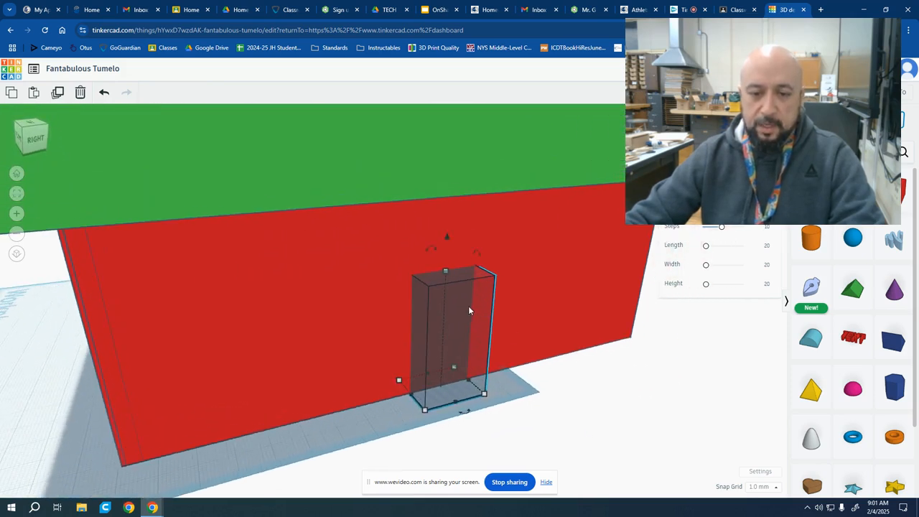
{"action": "right_click_drag", "start_coordinate": [523, 371], "coordinate": [554, 379]}
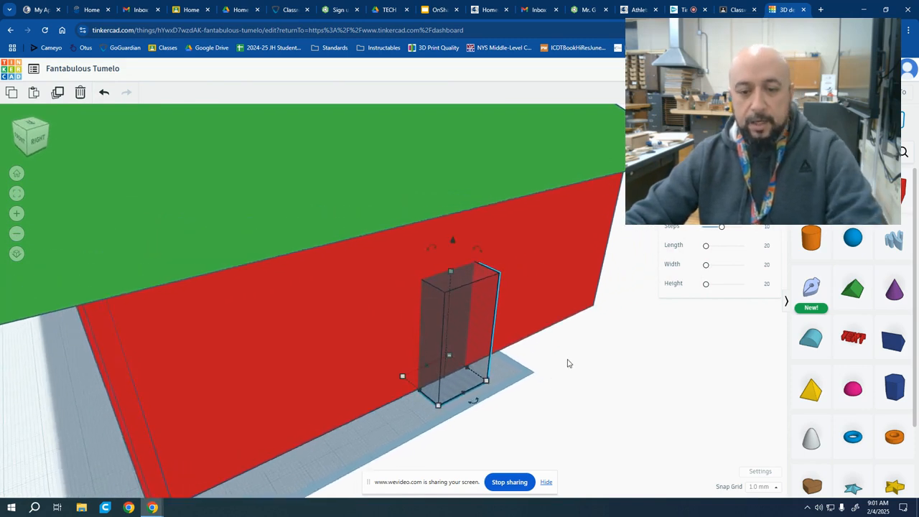
- Group the doorway hole with the right side wall to cut the opening
{"action": "left_click", "coordinate": [532, 303]}
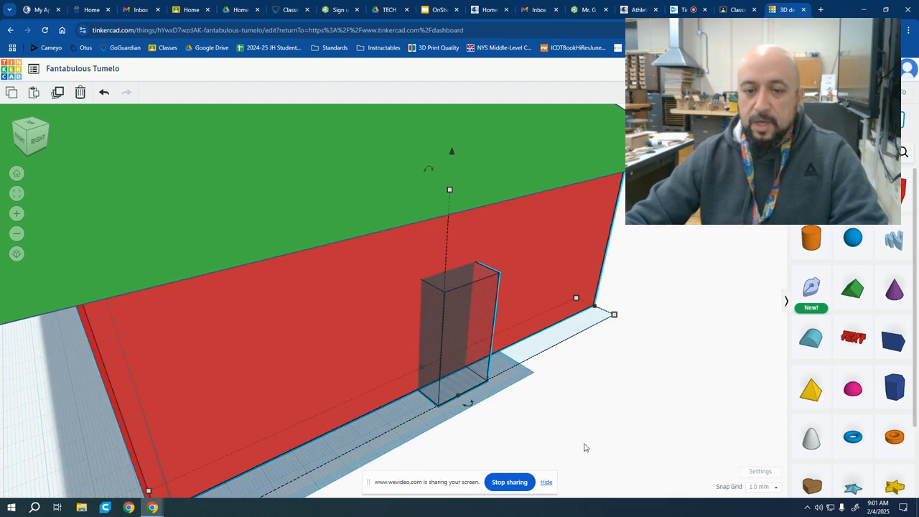
{"action": "right_click_drag", "start_coordinate": [599, 442], "coordinate": [596, 410]}
{"action": "scroll", "coordinate": [582, 410], "scroll_direction": "down", "scroll_amount": 2}
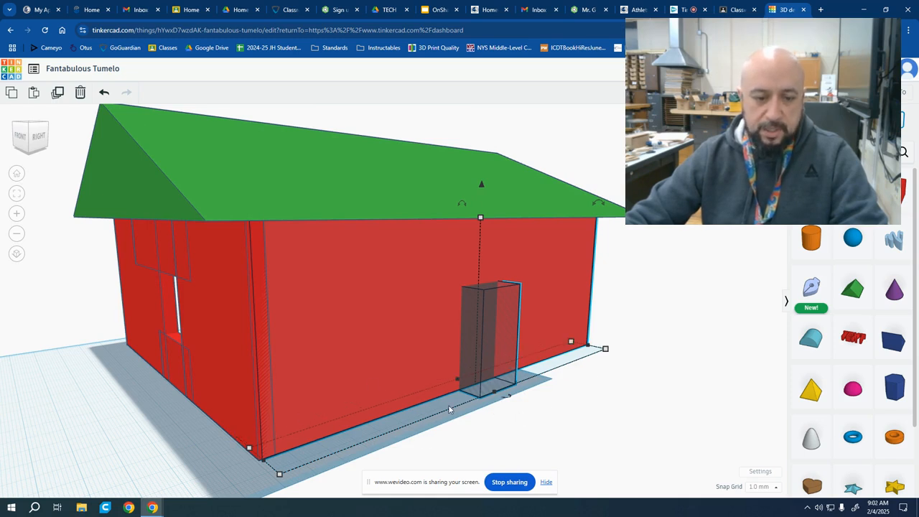
{"action": "right_click_drag", "start_coordinate": [594, 428], "coordinate": [545, 387]}
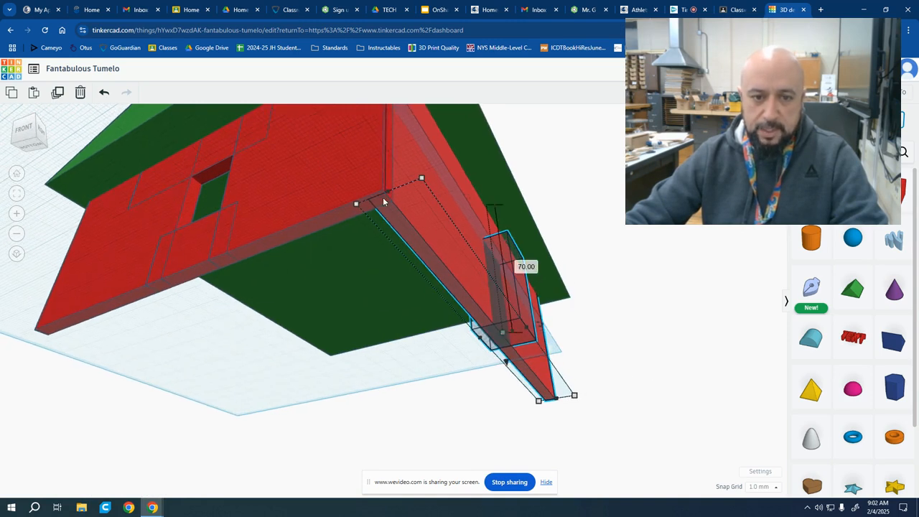
{"action": "right_click_drag", "start_coordinate": [639, 376], "coordinate": [533, 324]}
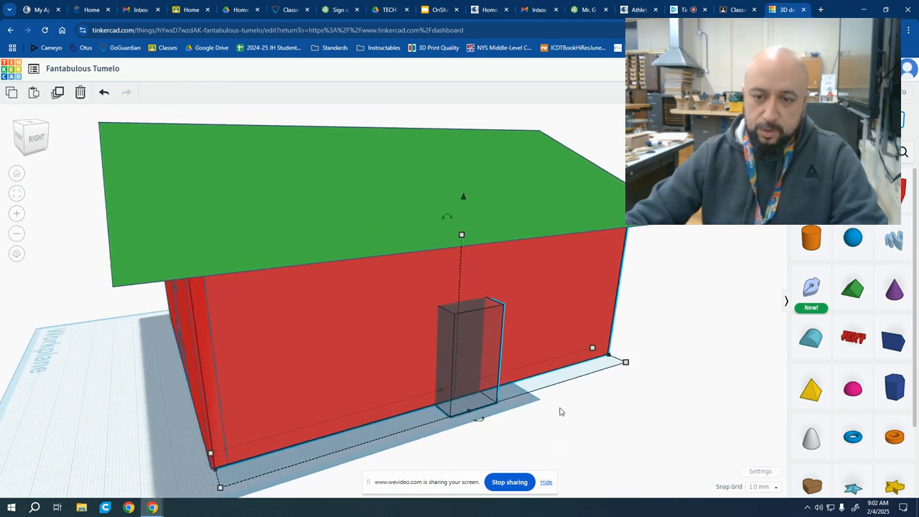
{"action": "right_click_drag", "start_coordinate": [506, 420], "coordinate": [552, 397]}
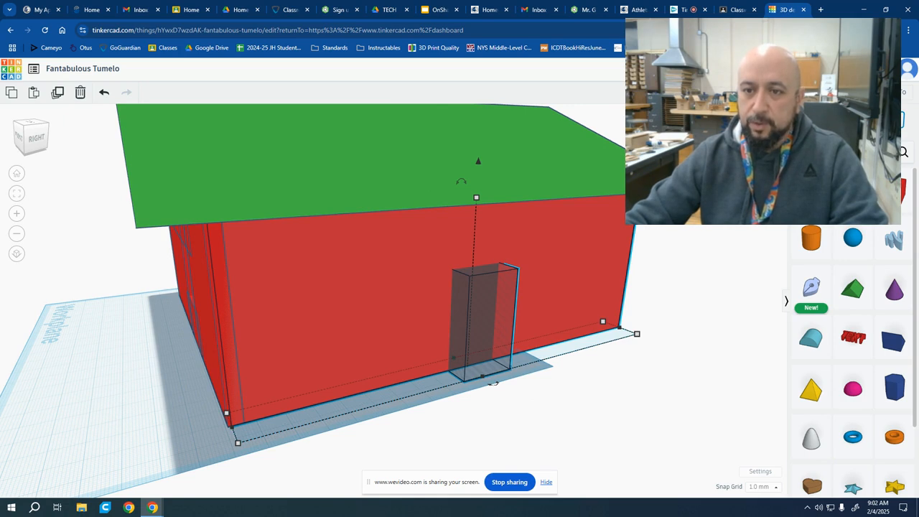
{"action": "key", "text": "ctrl+g"}
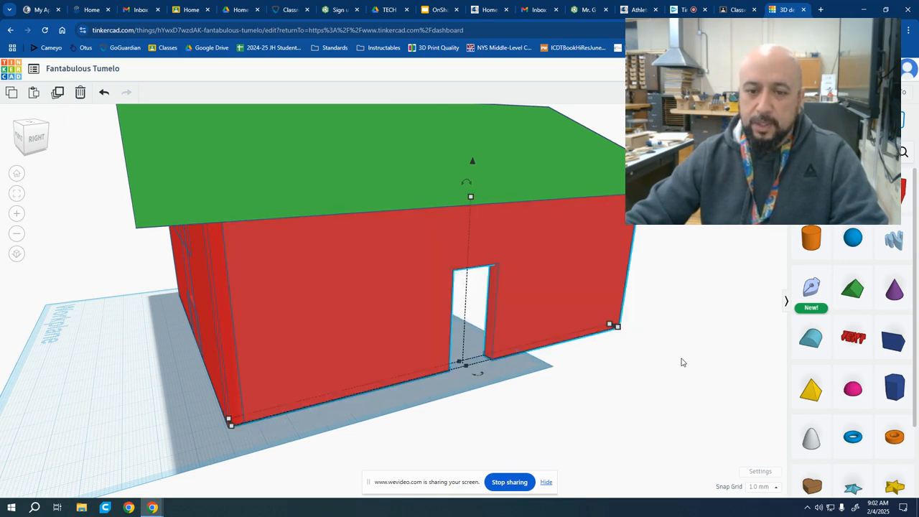
{"action": "left_click", "coordinate": [682, 388]}
- Place a second box hole in the side wall, between the doorway and the front corner, raised 23 mm above the workplane
{"action": "right_click_drag", "start_coordinate": [574, 383], "coordinate": [544, 271]}
{"action": "left_click", "coordinate": [811, 188]}
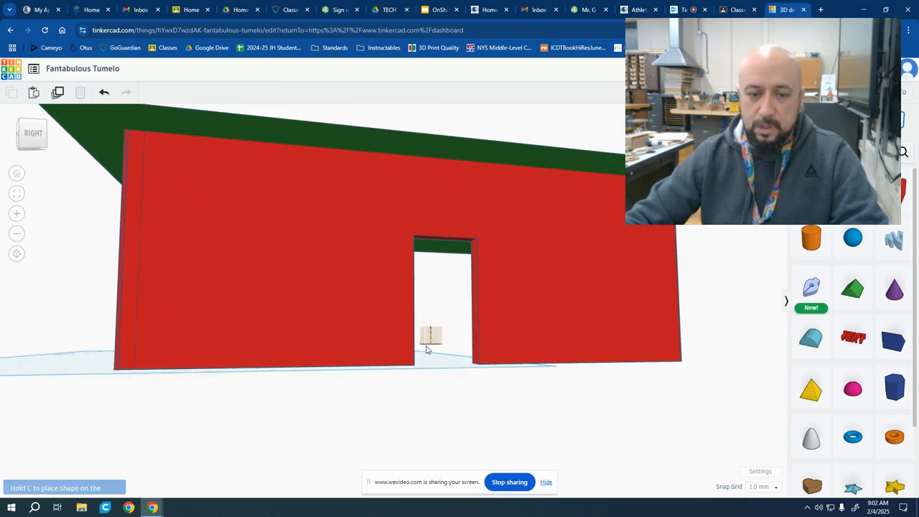
{"action": "right_click_drag", "start_coordinate": [488, 320], "coordinate": [456, 437]}
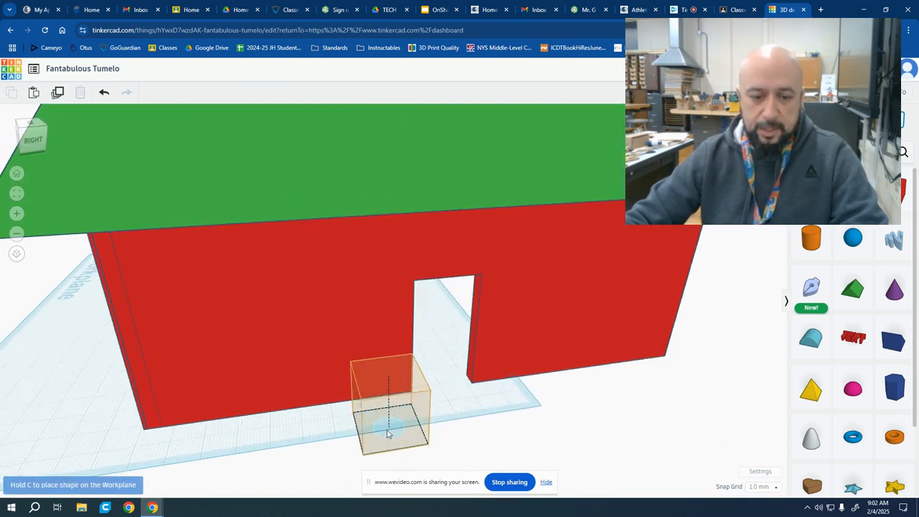
{"action": "left_click", "coordinate": [373, 430]}
{"action": "left_click_drag", "start_coordinate": [374, 431], "coordinate": [323, 353]}
{"action": "right_click_drag", "start_coordinate": [322, 366], "coordinate": [316, 295]}
{"action": "right_click_drag", "start_coordinate": [320, 256], "coordinate": [309, 330]}
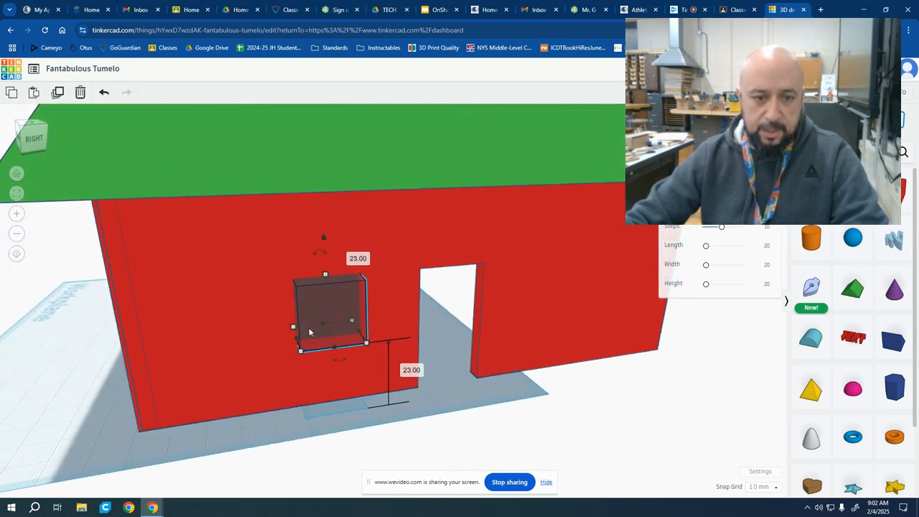
- Widen the window hole toward the front corner and check that it passes through the side wall
{"action": "left_click_drag", "start_coordinate": [292, 326], "coordinate": [267, 330]}
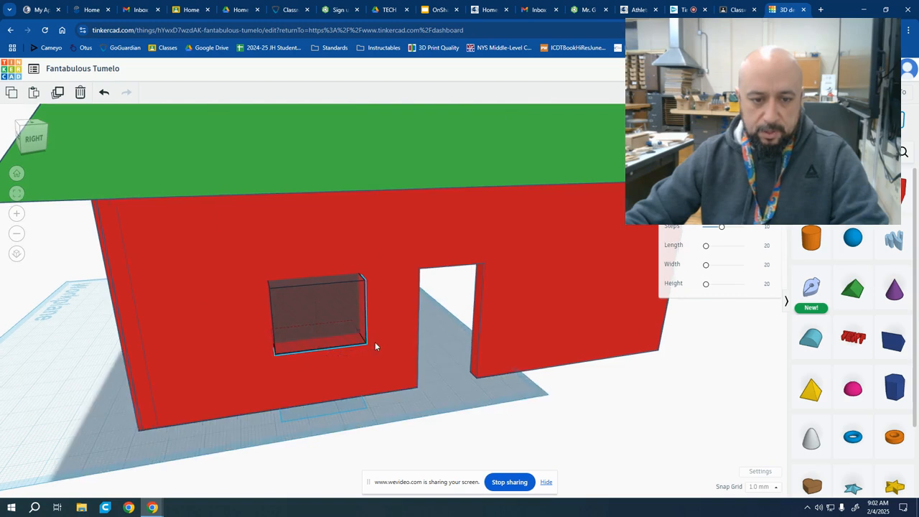
{"action": "right_click_drag", "start_coordinate": [374, 341], "coordinate": [359, 339]}
{"action": "right_click_drag", "start_coordinate": [468, 369], "coordinate": [552, 384]}
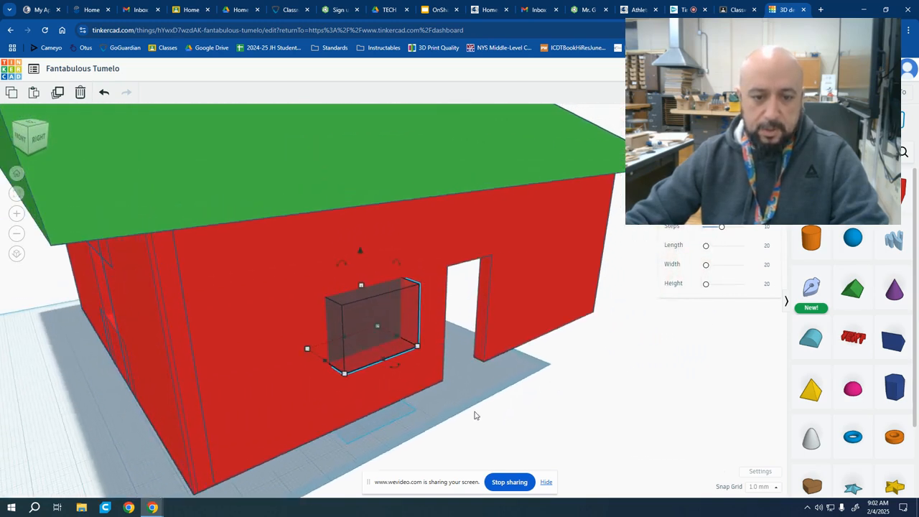
{"action": "right_click_drag", "start_coordinate": [500, 400], "coordinate": [539, 360]}
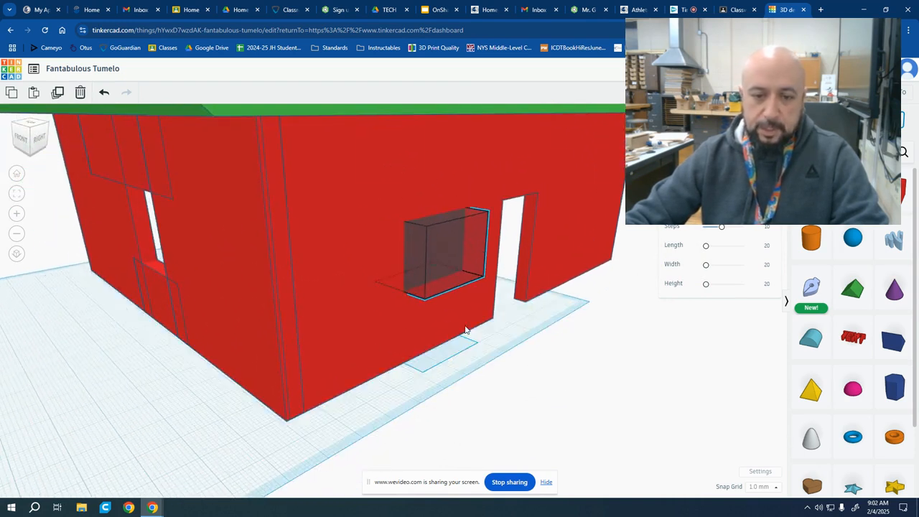
{"action": "left_click", "coordinate": [466, 330]}
{"action": "left_click", "coordinate": [505, 378]}
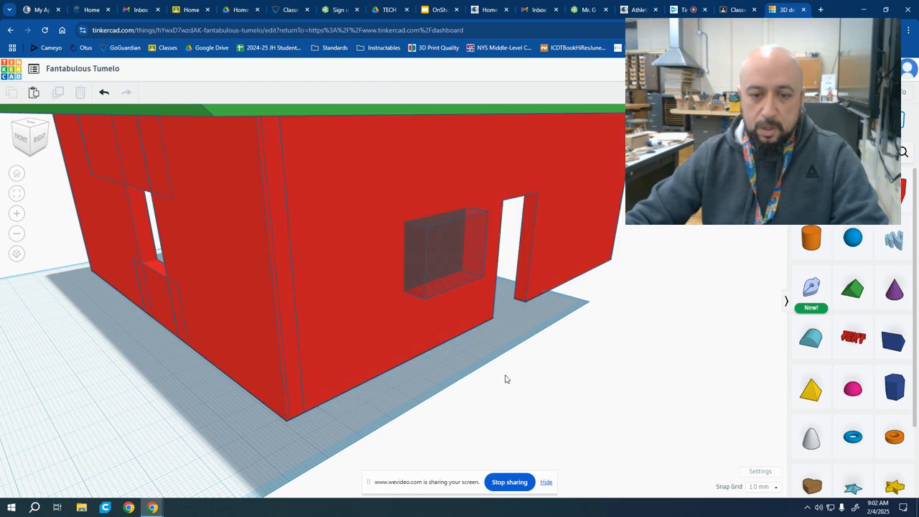
- Group the window hole between the doorway and the front corner with the right side wall to cut the opening
{"action": "right_click_drag", "start_coordinate": [521, 365], "coordinate": [493, 380]}
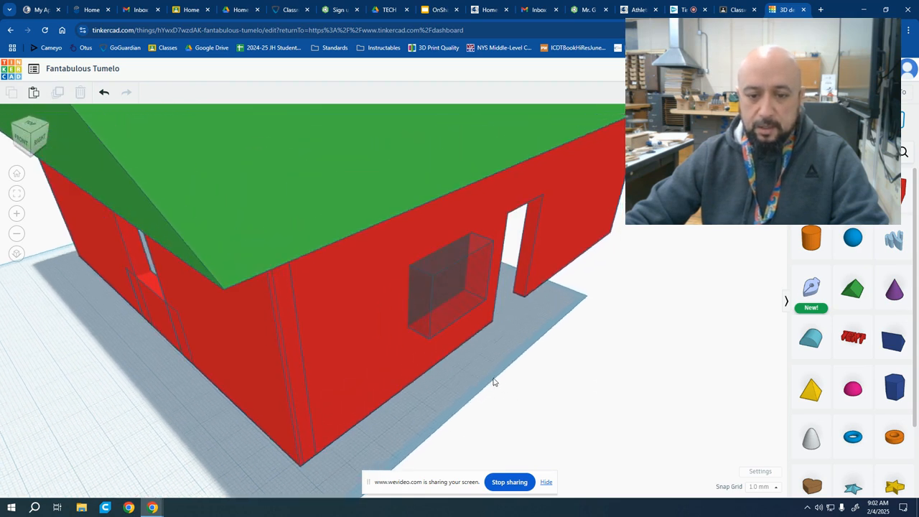
{"action": "left_click", "coordinate": [451, 302]}
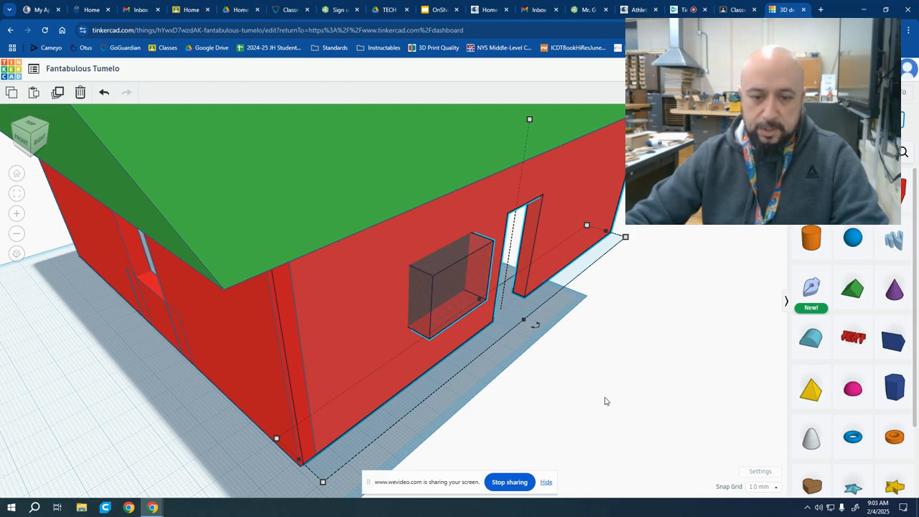
{"action": "right_click_drag", "start_coordinate": [651, 378], "coordinate": [442, 218]}
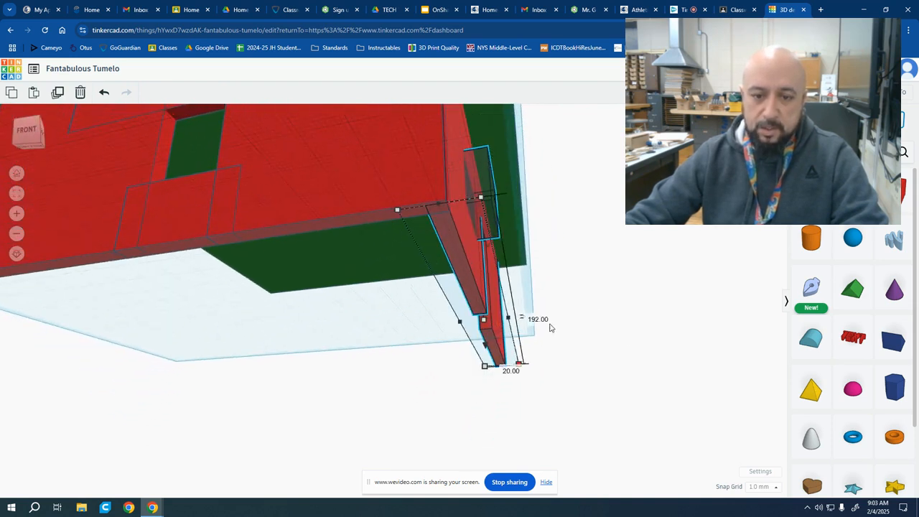
{"action": "right_click_drag", "start_coordinate": [571, 378], "coordinate": [467, 417]}
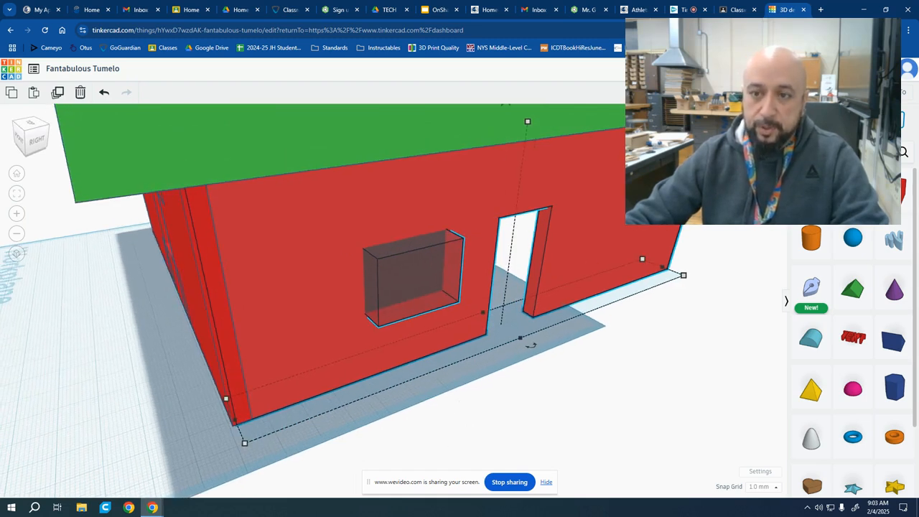
{"action": "key", "text": "ctrl+g"}
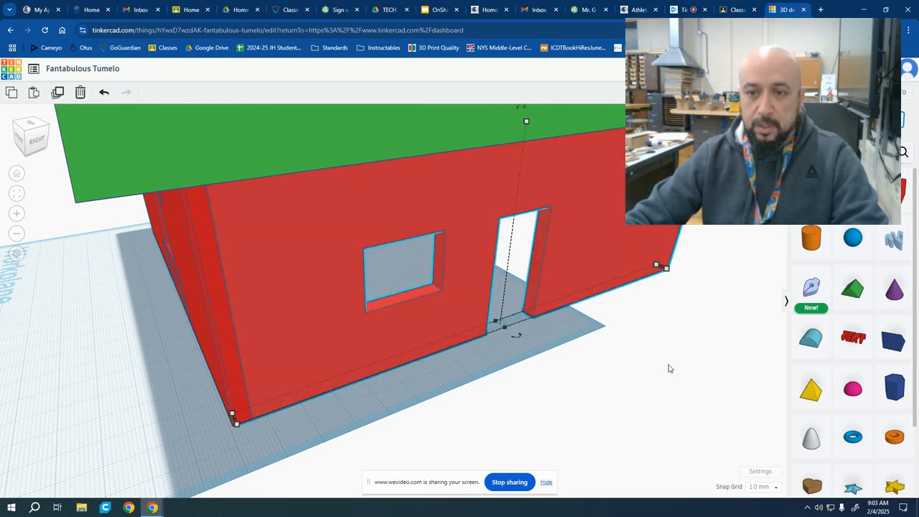
{"action": "left_click", "coordinate": [675, 375]}
{"action": "right_click_drag", "start_coordinate": [675, 375], "coordinate": [584, 358]}
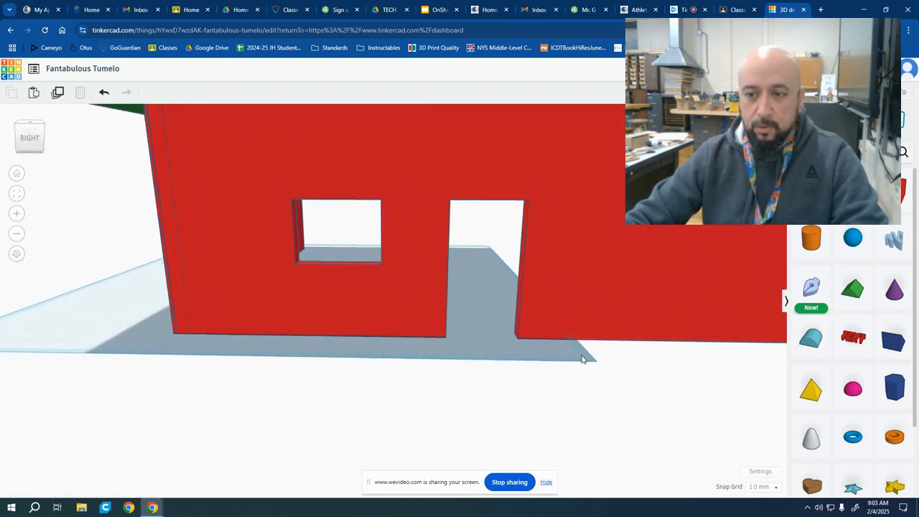
- Place another box hole in the side wall beyond the doorway and check that it passes through the wall
{"action": "left_click_drag", "start_coordinate": [811, 188], "coordinate": [632, 378]}
{"action": "right_click_drag", "start_coordinate": [590, 388], "coordinate": [645, 446]}
{"action": "left_click_drag", "start_coordinate": [646, 390], "coordinate": [602, 327]}
{"action": "right_click_drag", "start_coordinate": [488, 385], "coordinate": [546, 356]}
{"action": "mouse_move", "coordinate": [644, 402]}
{"action": "right_mouse_down"}
{"action": "mouse_move", "coordinate": [666, 338]}
{"action": "mouse_move", "coordinate": [665, 351]}
{"action": "mouse_move", "coordinate": [686, 334]}
{"action": "mouse_move", "coordinate": [646, 410]}
{"action": "right_mouse_up"}
{"action": "left_click_drag", "start_coordinate": [646, 410], "coordinate": [537, 273]}
{"action": "right_click_drag", "start_coordinate": [610, 345], "coordinate": [379, 419]}
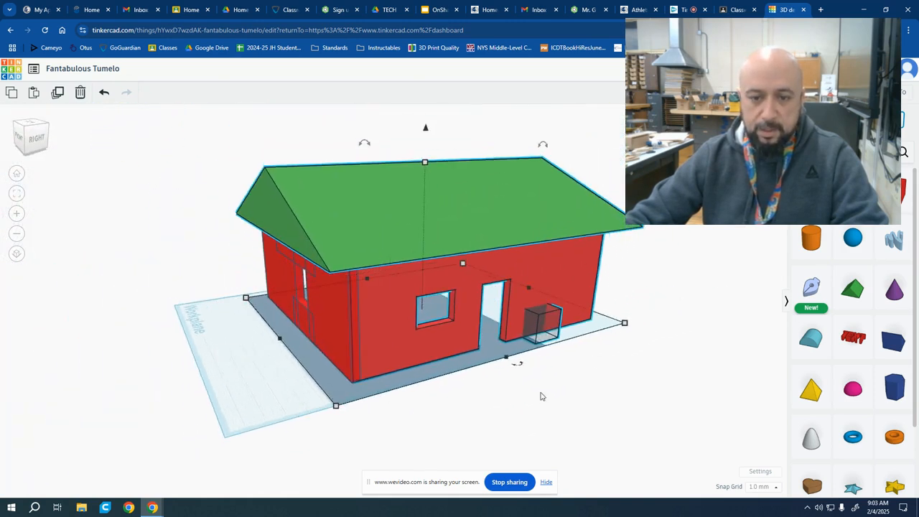
{"action": "right_click_drag", "start_coordinate": [561, 419], "coordinate": [680, 346]}
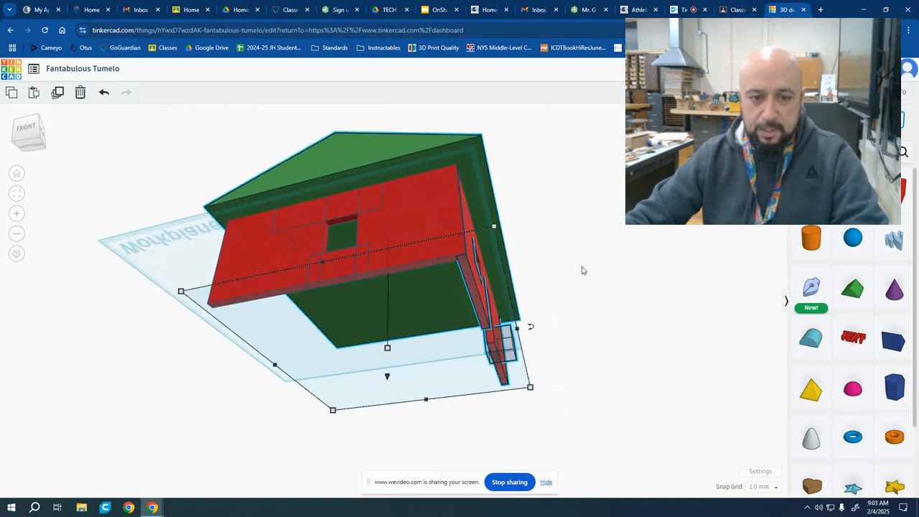
{"action": "right_click_drag", "start_coordinate": [582, 270], "coordinate": [553, 342]}
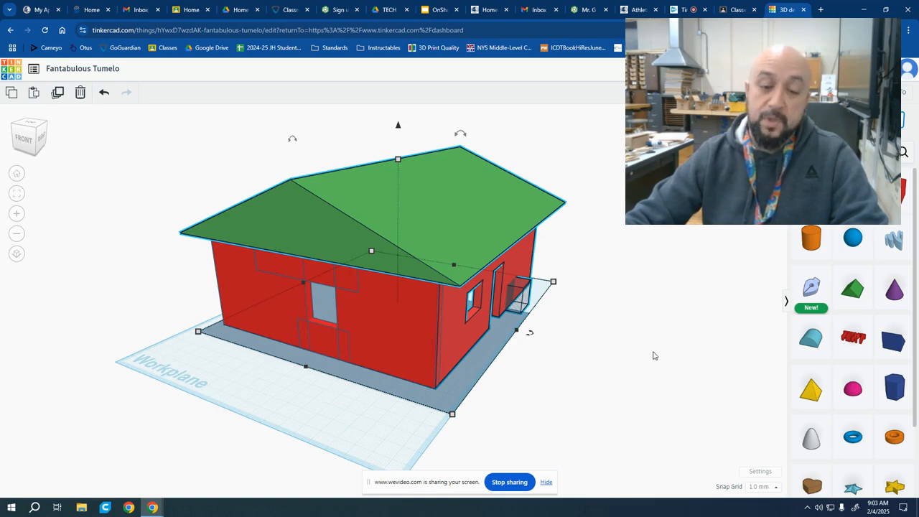
{"action": "right_click_drag", "start_coordinate": [654, 355], "coordinate": [601, 369]}
- Group the new box hole with the side wall to cut an opening at floor level
{"action": "scroll", "coordinate": [600, 370], "scroll_direction": "up", "scroll_amount": 1}
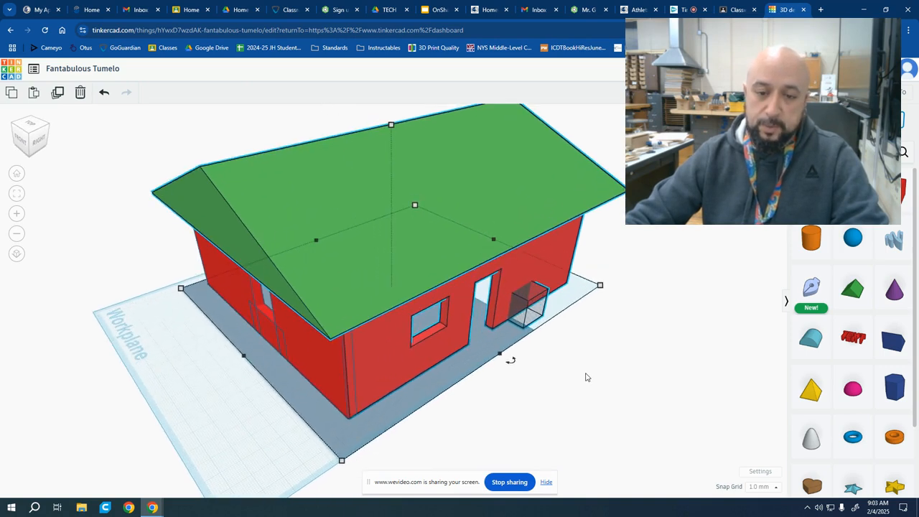
{"action": "scroll", "coordinate": [584, 376], "scroll_direction": "up", "scroll_amount": 5}
{"action": "left_click", "coordinate": [514, 295]}
{"action": "left_click", "coordinate": [453, 243], "text": "shift"}
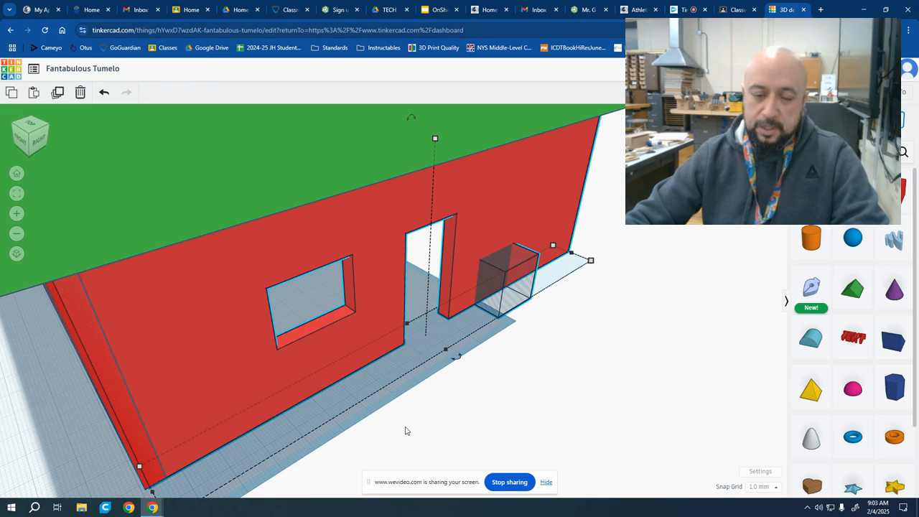
{"action": "right_click_drag", "start_coordinate": [493, 415], "coordinate": [527, 369]}
{"action": "key", "text": "ctrl+g"}
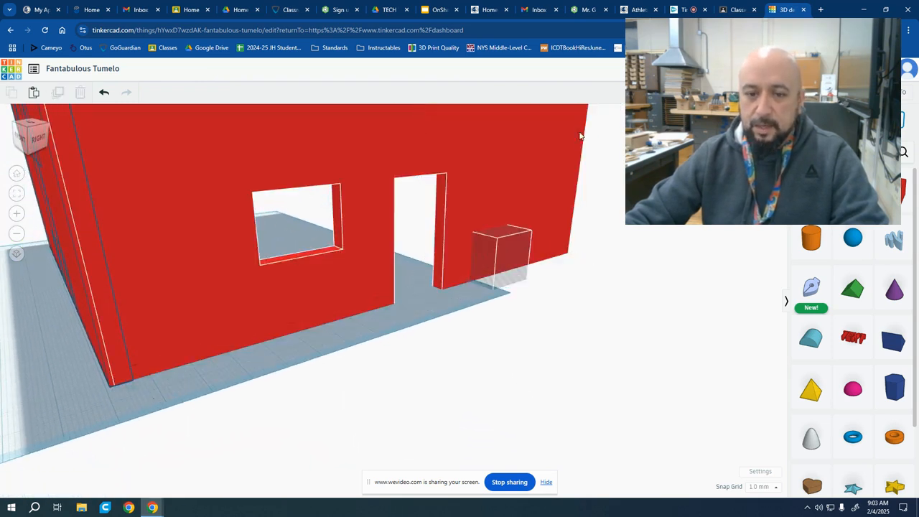
{"action": "left_click", "coordinate": [637, 311]}
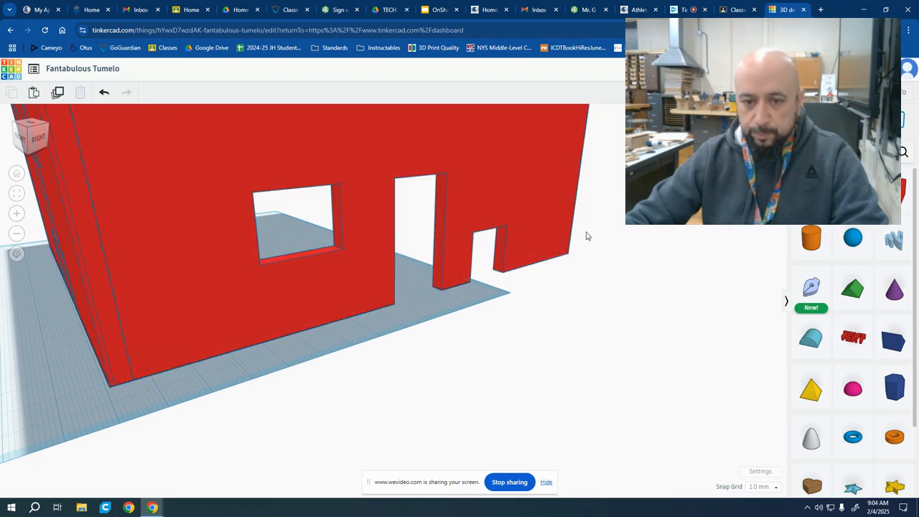
{"action": "scroll", "coordinate": [577, 251], "scroll_direction": "down", "scroll_amount": 4}
{"action": "right_click_drag", "start_coordinate": [562, 275], "coordinate": [524, 266]}
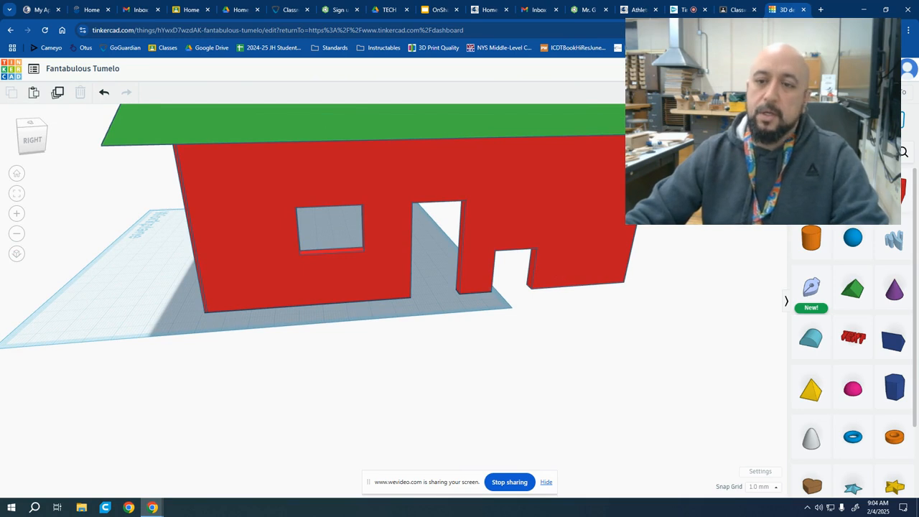
- Ungroup the side wall to release the floor-level box hole
{"action": "left_click", "coordinate": [572, 237]}
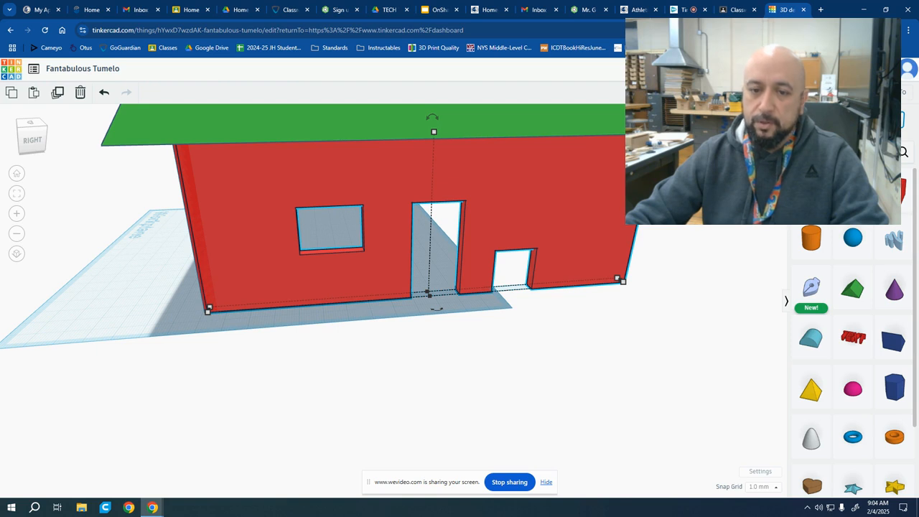
{"action": "key", "text": "ctrl+shift+g"}
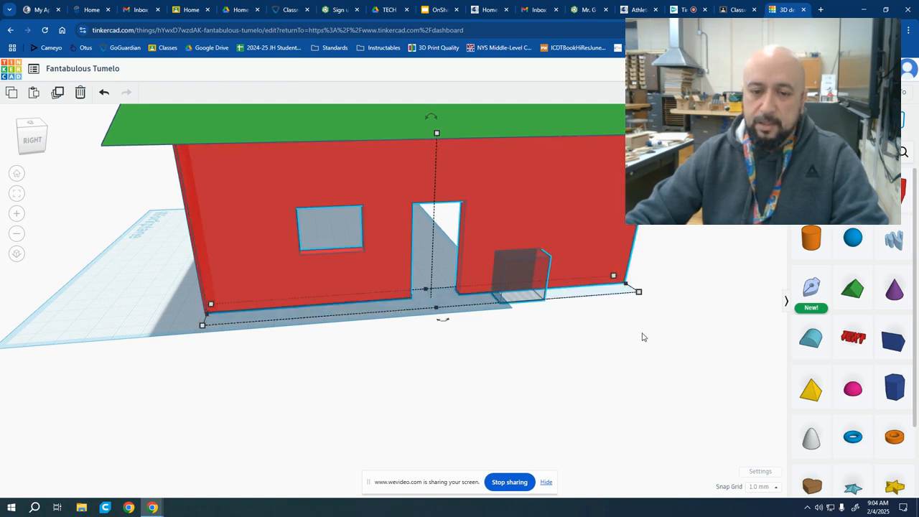
{"action": "left_click", "coordinate": [643, 336]}
- Raise the box hole beyond the doorway 22 mm above the workplane
{"action": "left_click", "coordinate": [524, 282]}
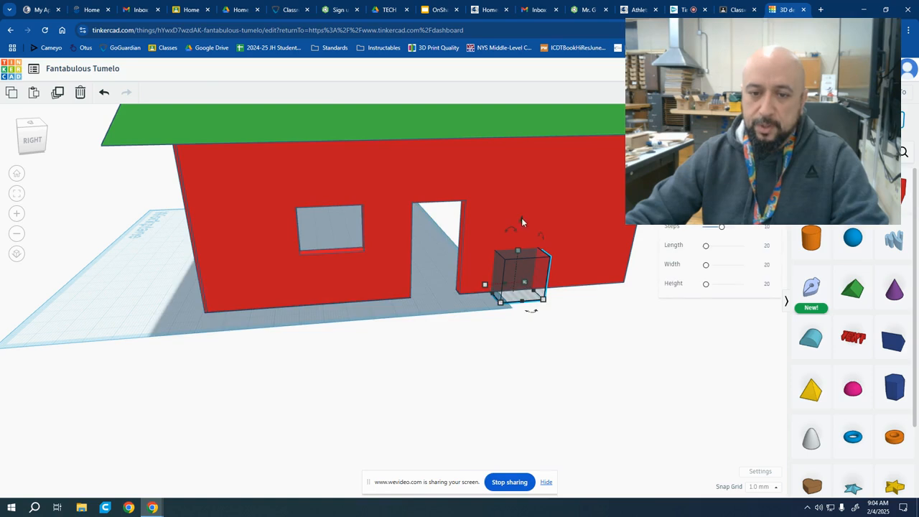
{"action": "left_click_drag", "start_coordinate": [520, 217], "coordinate": [531, 164]}
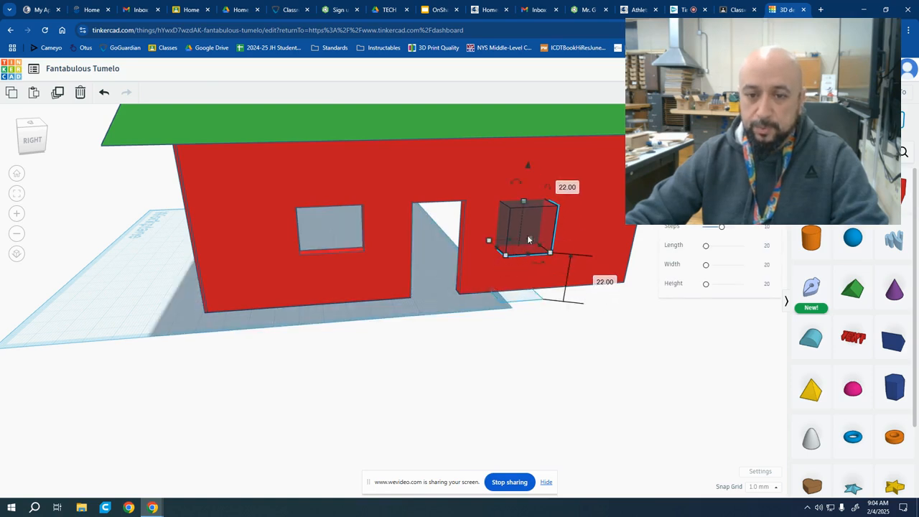
{"action": "key", "text": "Escape"}
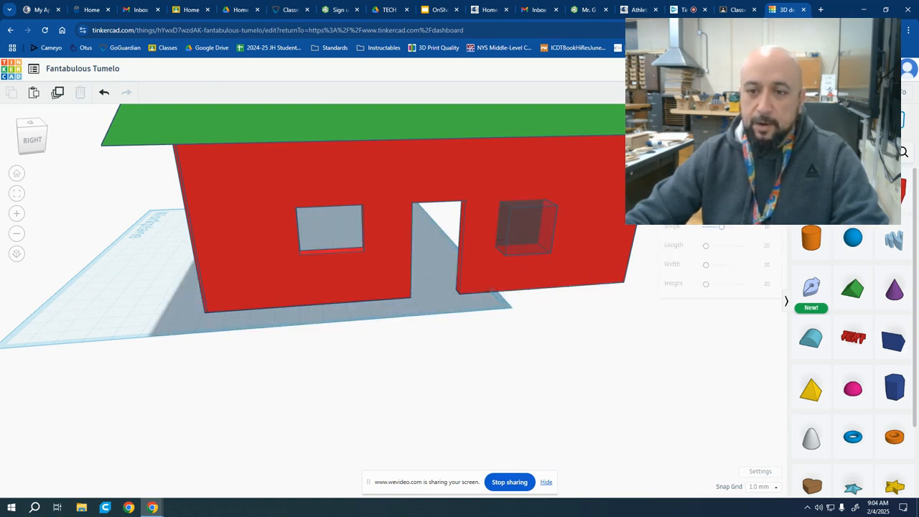
- Group the raised box hole with the side wall to cut the second side window
{"action": "left_click", "coordinate": [617, 242]}
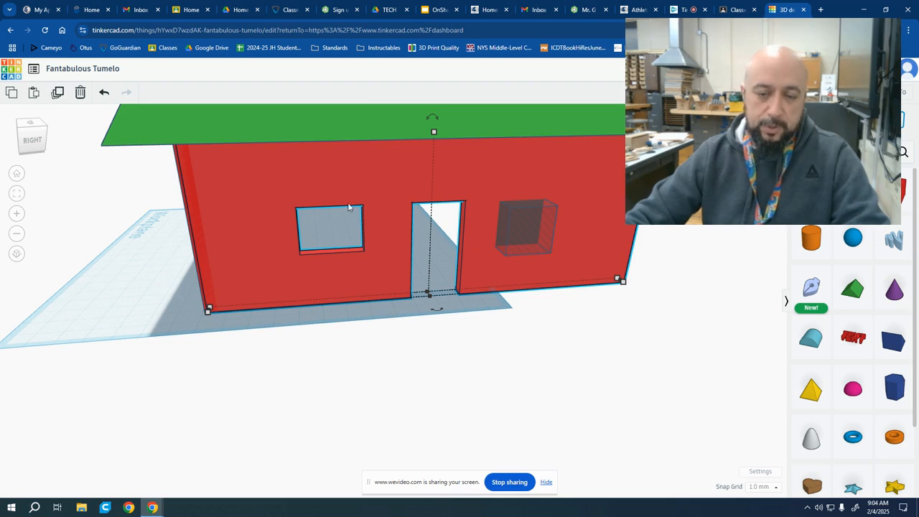
{"action": "mouse_move", "coordinate": [580, 318]}
{"action": "right_mouse_down"}
{"action": "mouse_move", "coordinate": [627, 328]}
{"action": "mouse_move", "coordinate": [632, 309]}
{"action": "mouse_move", "coordinate": [579, 318]}
{"action": "right_mouse_up"}
{"action": "left_click", "coordinate": [574, 320]}
{"action": "key", "text": "ctrl+a"}
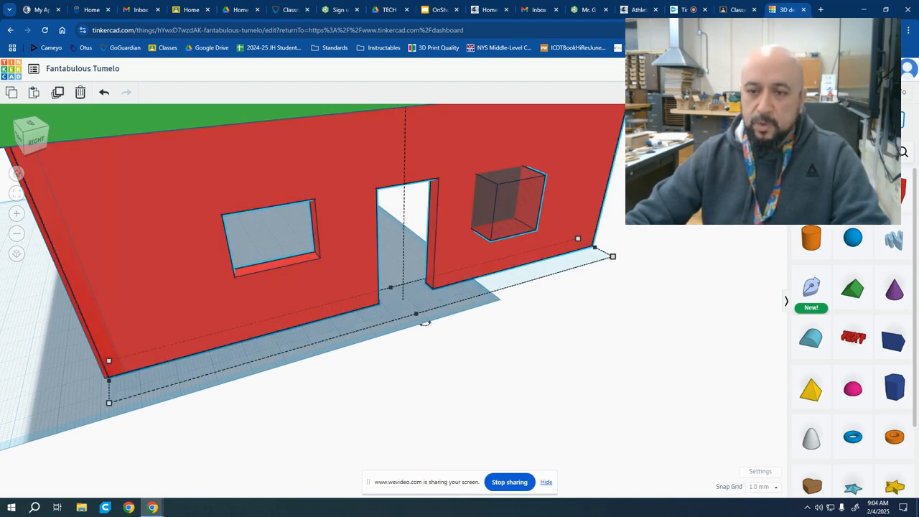
{"action": "key", "text": "ctrl+g"}
{"action": "left_click", "coordinate": [675, 322]}
{"action": "right_click_drag", "start_coordinate": [679, 322], "coordinate": [591, 328]}
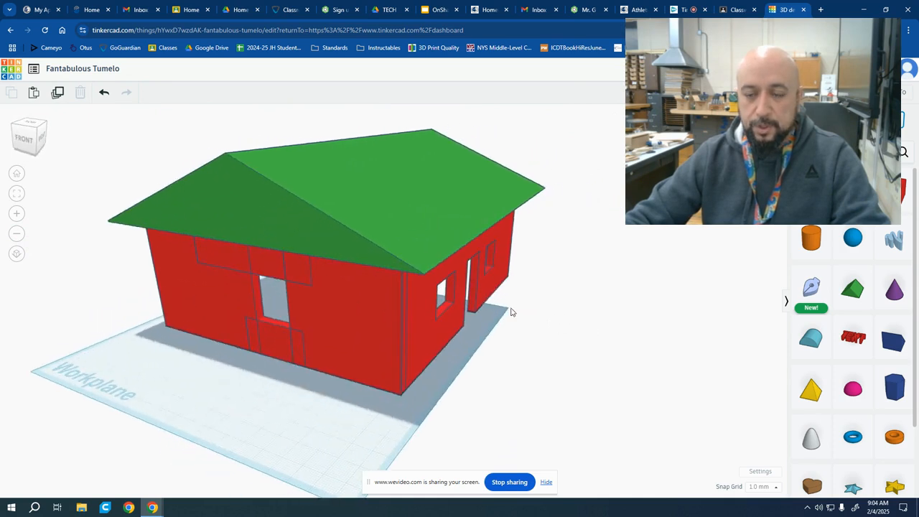
- Group the front wall pieces together with the side wall into one shape
{"action": "middle_click_drag", "start_coordinate": [503, 320], "coordinate": [529, 272]}
{"action": "scroll", "coordinate": [529, 273], "scroll_direction": "up", "scroll_amount": 2}
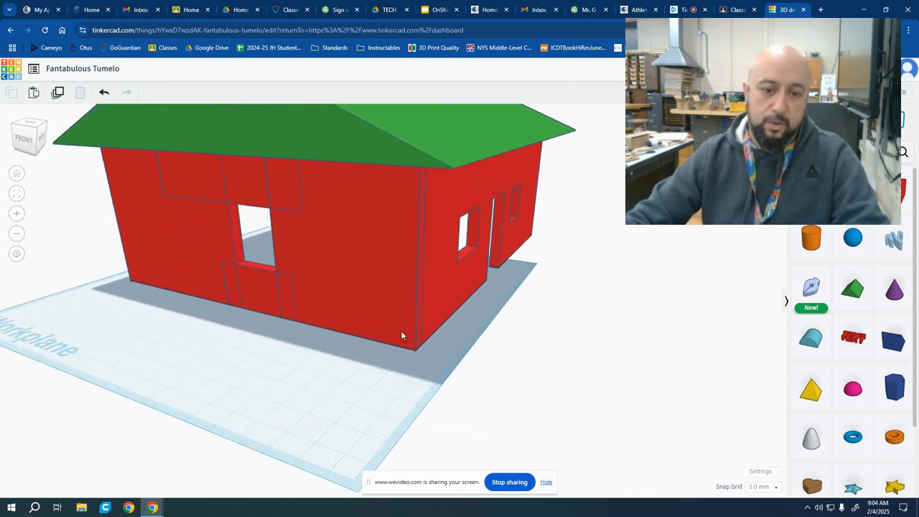
{"action": "left_click", "coordinate": [358, 326]}
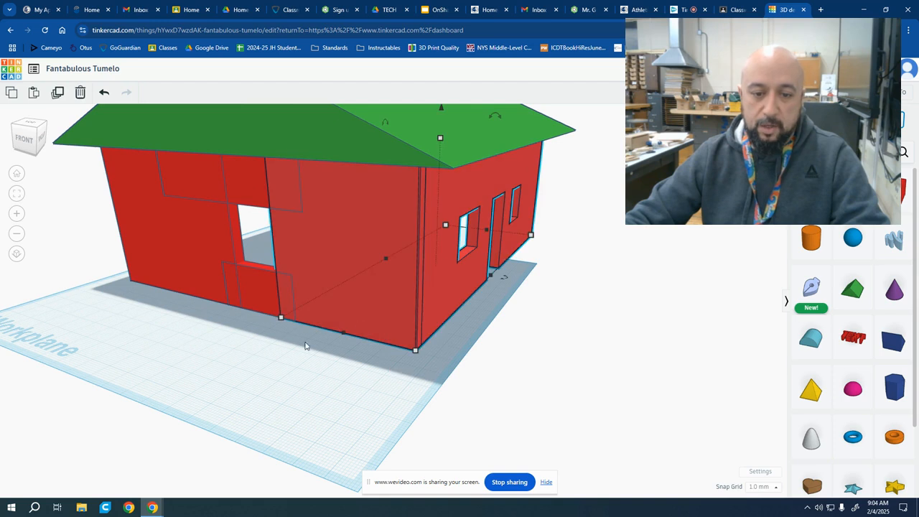
{"action": "left_click", "coordinate": [554, 333]}
{"action": "right_click_drag", "start_coordinate": [555, 330], "coordinate": [345, 360]}
{"action": "left_click", "coordinate": [264, 229]}
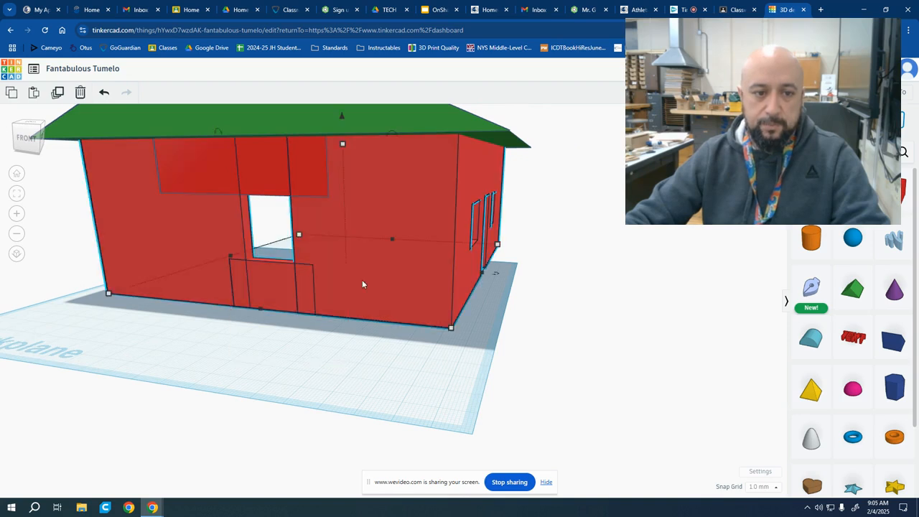
{"action": "left_click", "coordinate": [376, 365]}
{"action": "left_click", "coordinate": [240, 207]}
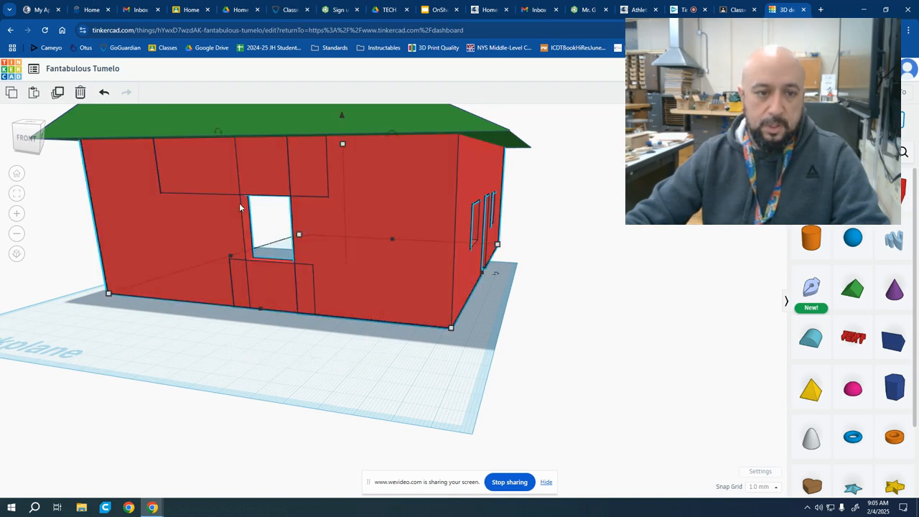
{"action": "left_click", "coordinate": [529, 357]}
{"action": "right_click_drag", "start_coordinate": [529, 356], "coordinate": [528, 281]}
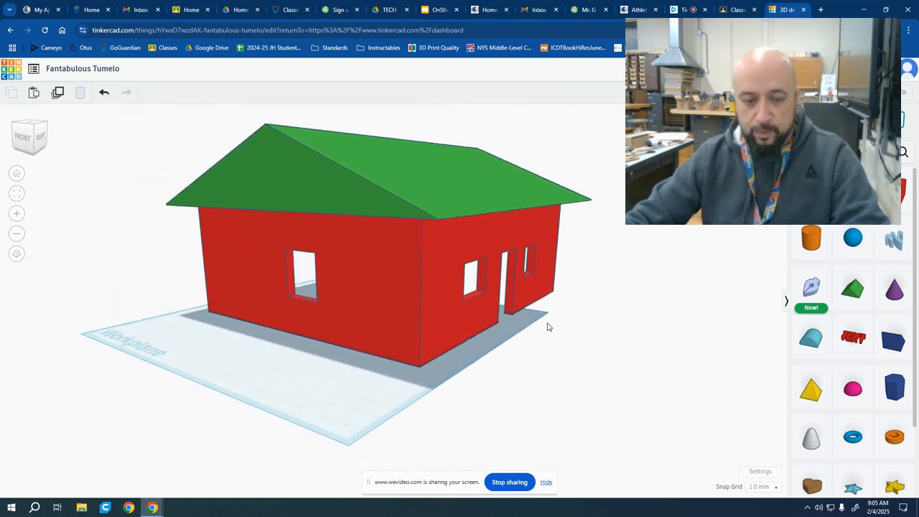
- Undo the grouping of the front and side walls
{"action": "key", "text": "ctrl+z"}
{"action": "key", "text": "ctrl+z"}
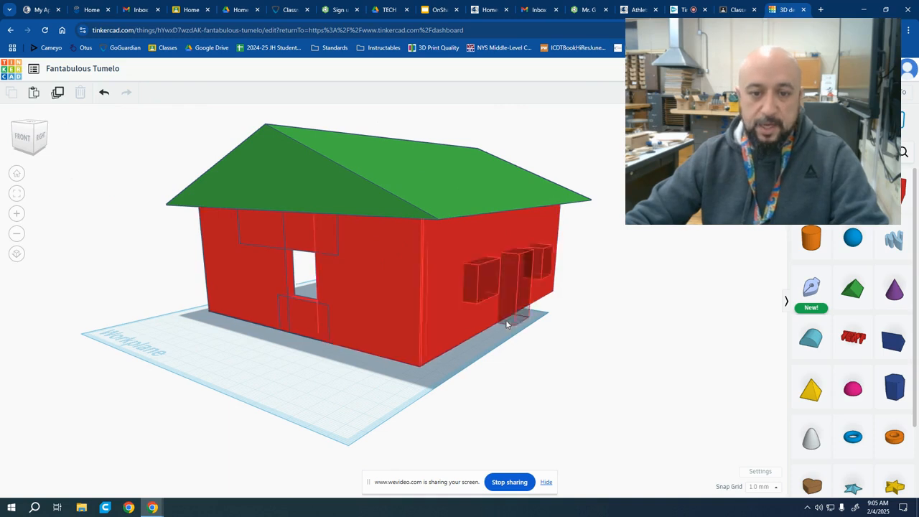
{"action": "key", "text": "ctrl+z"}
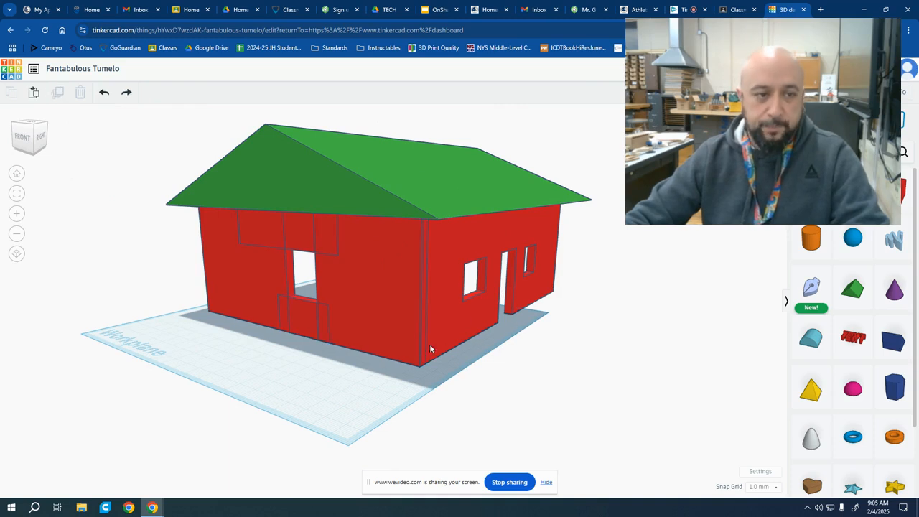
- Group only the front wall pieces around the window into one wall, keeping the side wall separate, and inspect both walls
{"action": "right_click_drag", "start_coordinate": [484, 349], "coordinate": [476, 240]}
{"action": "left_click", "coordinate": [522, 272]}
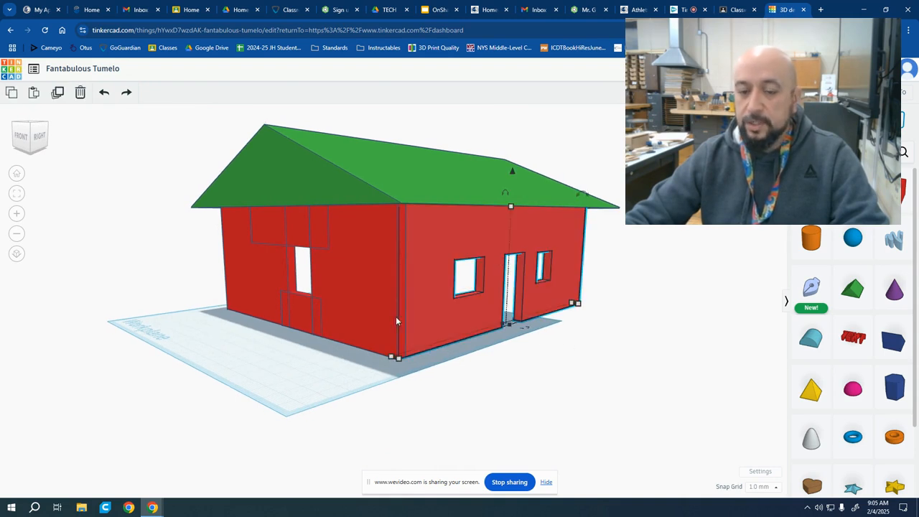
{"action": "right_click_drag", "start_coordinate": [566, 385], "coordinate": [353, 292]}
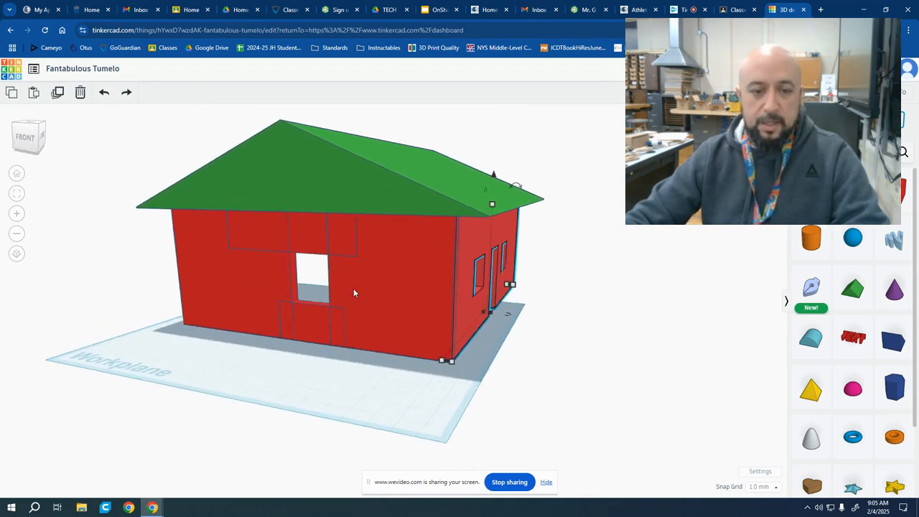
{"action": "left_click", "coordinate": [382, 389]}
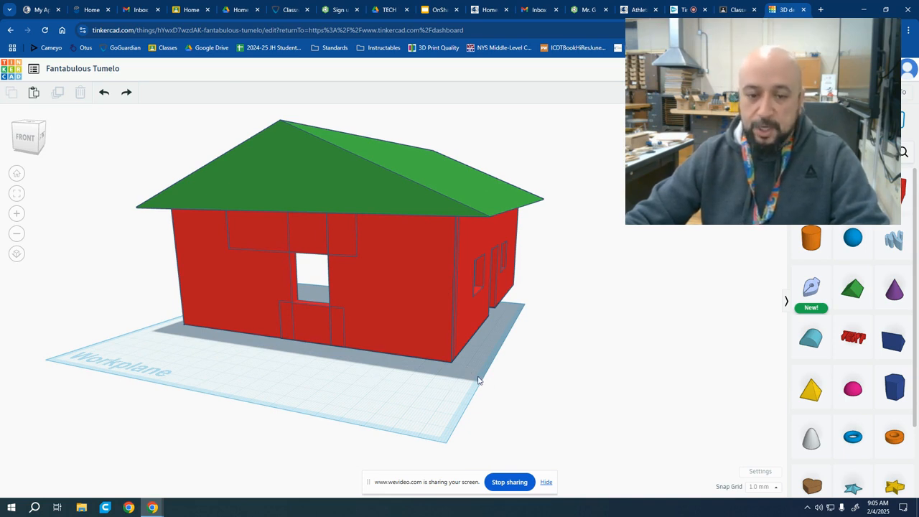
{"action": "left_click", "coordinate": [406, 327]}
{"action": "left_click", "coordinate": [504, 404]}
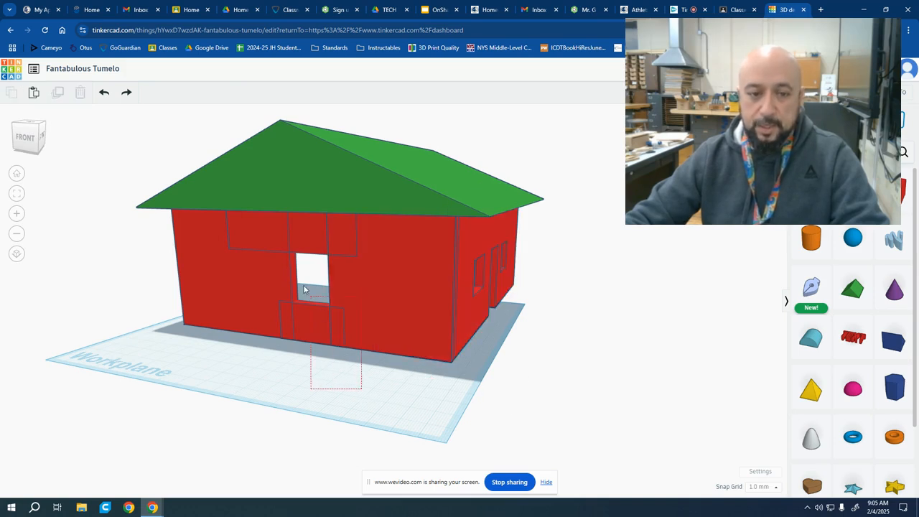
{"action": "left_click", "coordinate": [266, 262]}
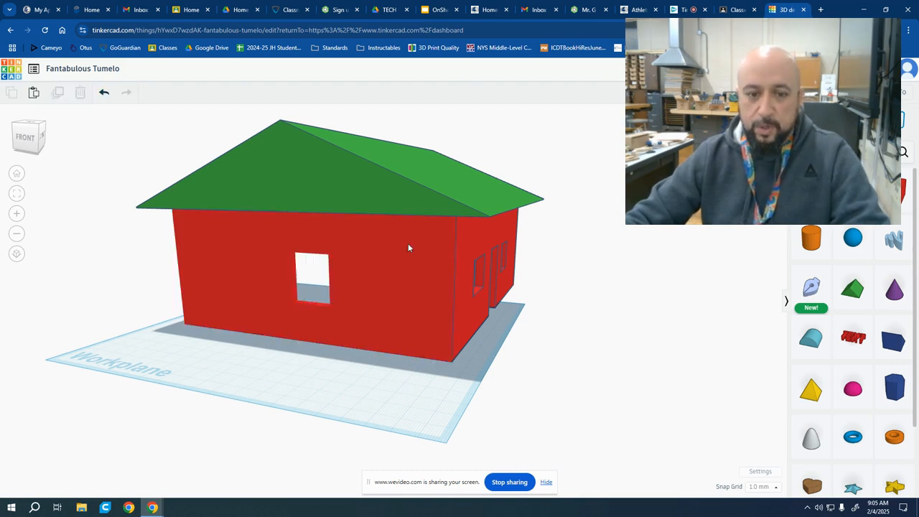
{"action": "left_click", "coordinate": [435, 423]}
{"action": "right_click_drag", "start_coordinate": [435, 423], "coordinate": [340, 311]}
{"action": "left_click", "coordinate": [340, 311]}
{"action": "left_click", "coordinate": [463, 335]}
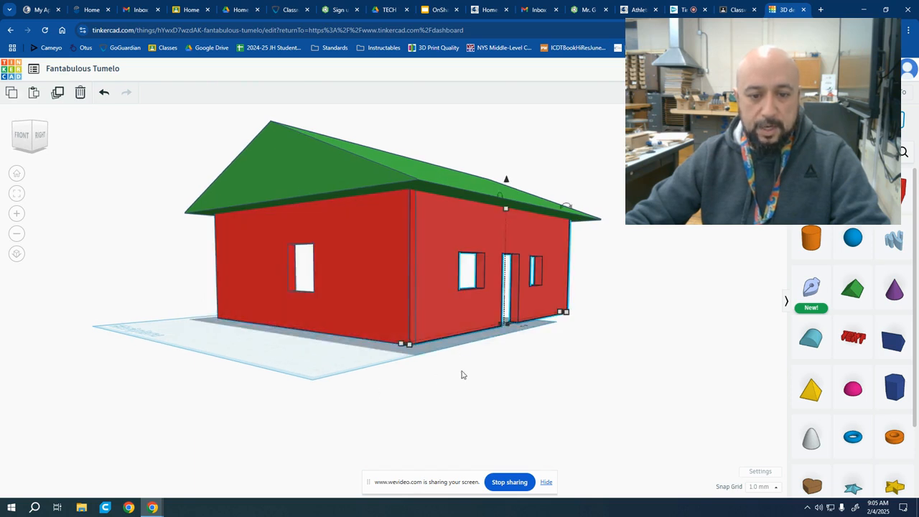
- Group the front wall and the side wall into one shape and select it to check the merged corner
{"action": "left_click", "coordinate": [453, 411]}
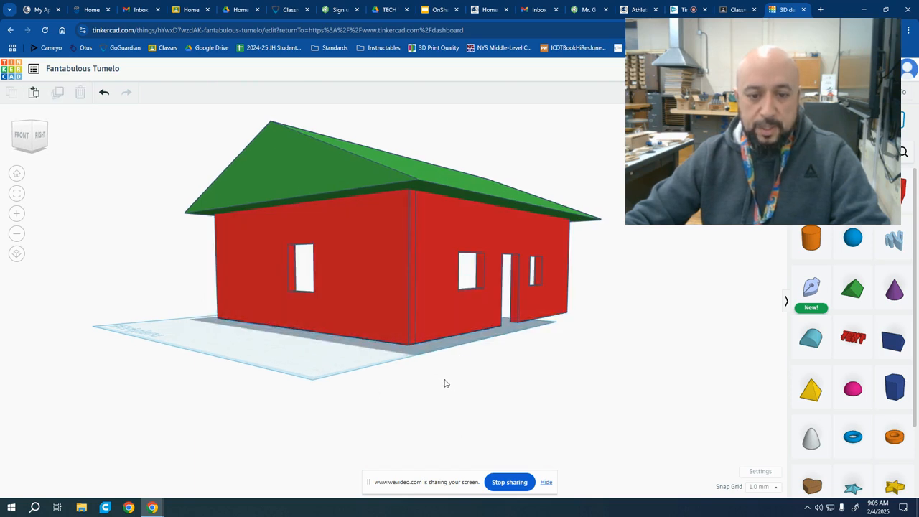
{"action": "left_click", "coordinate": [394, 335]}
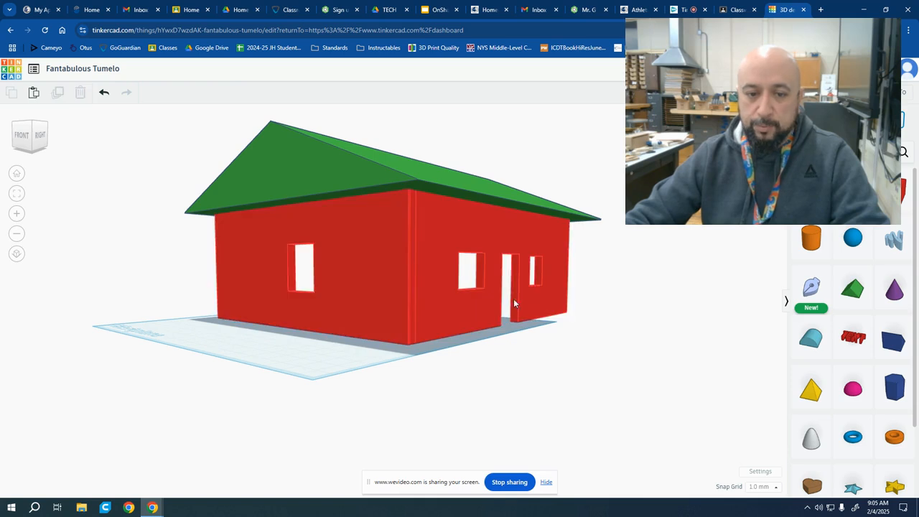
{"action": "left_click", "coordinate": [455, 398]}
{"action": "right_click_drag", "start_coordinate": [455, 397], "coordinate": [467, 422]}
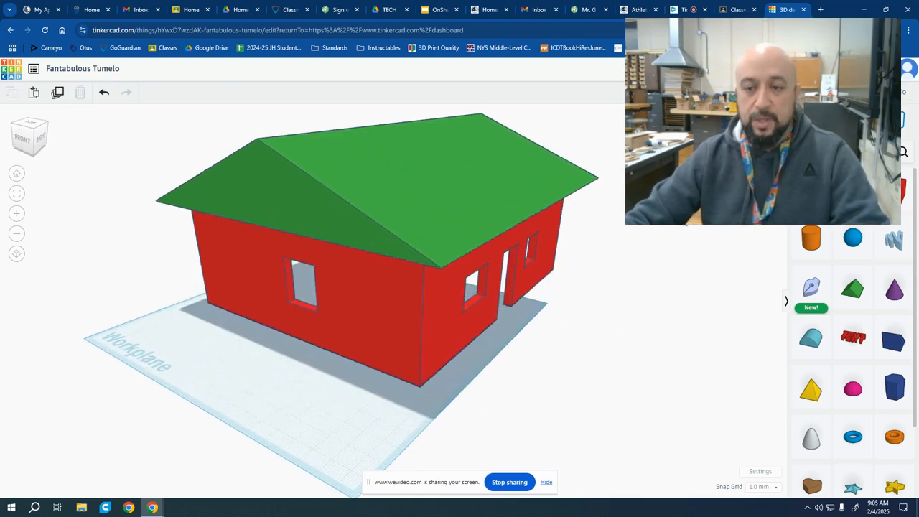
{"action": "left_click", "coordinate": [440, 347]}
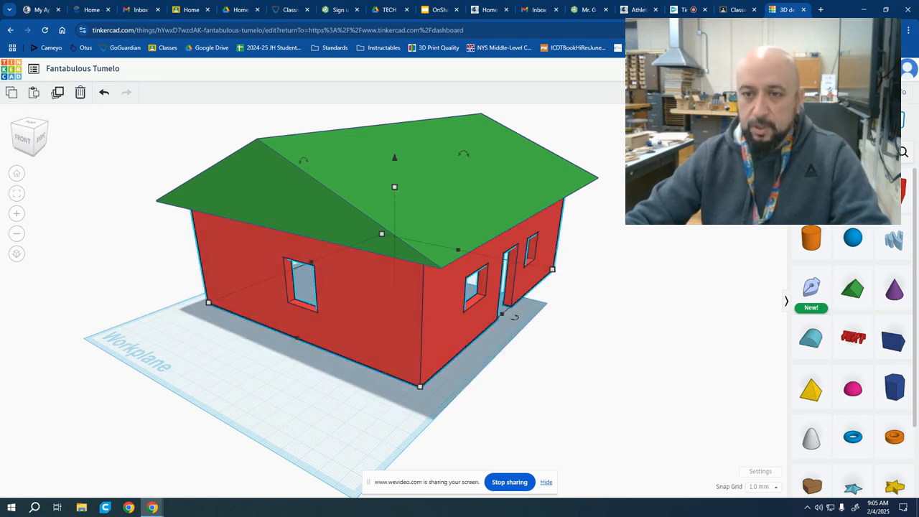
- Undo the grouping so the front and side walls are separate shapes, and inspect the house from both sides
{"action": "left_click", "coordinate": [472, 347]}
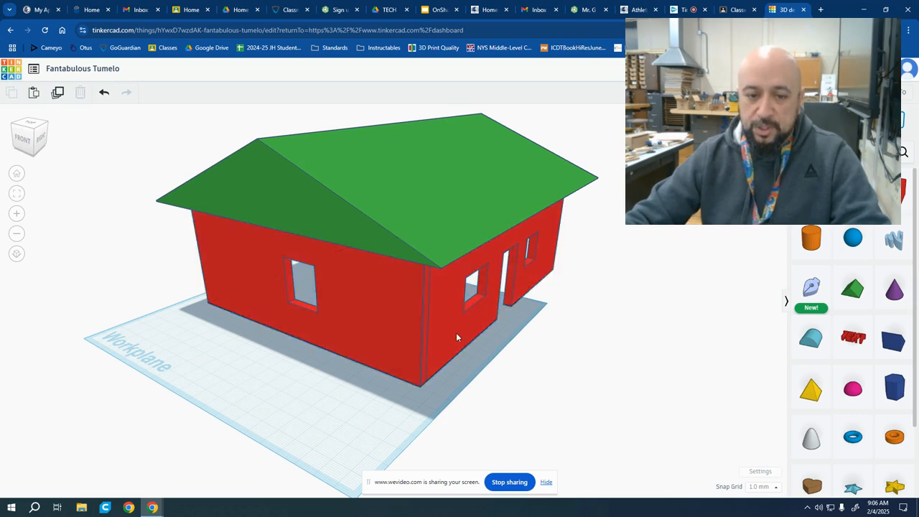
{"action": "right_click_drag", "start_coordinate": [560, 371], "coordinate": [409, 273]}
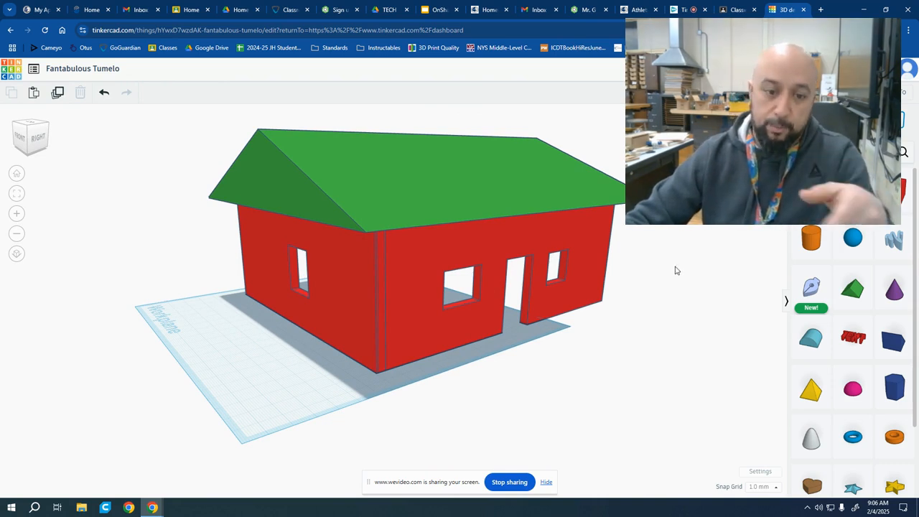
{"action": "right_click_drag", "start_coordinate": [504, 346], "coordinate": [586, 361]}
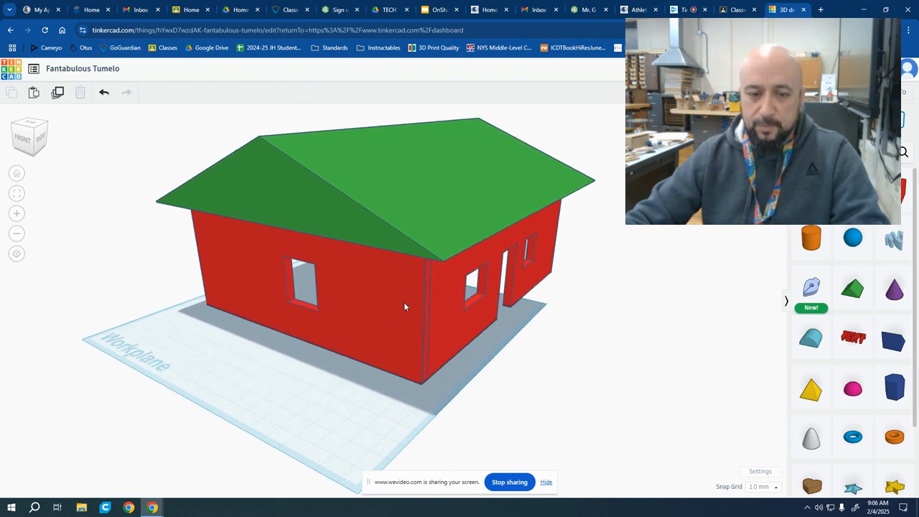
{"action": "right_click_drag", "start_coordinate": [597, 329], "coordinate": [581, 334]}
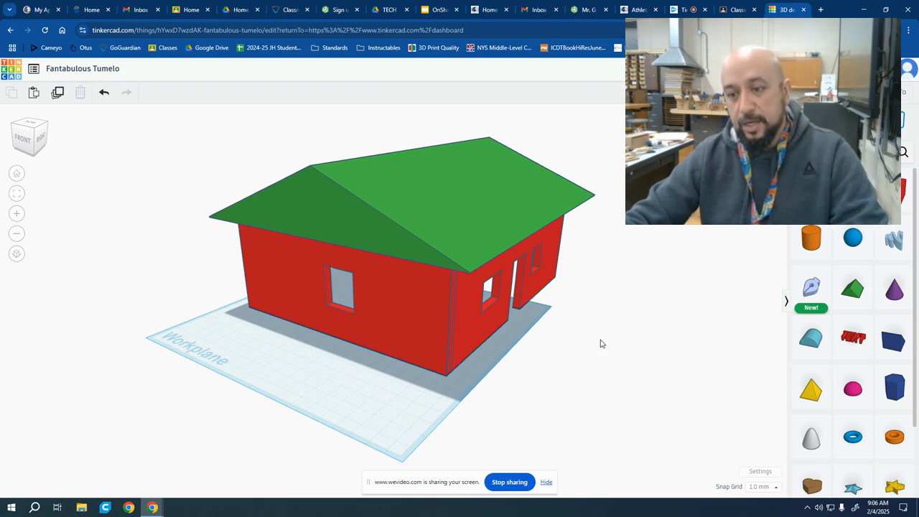
{"action": "left_click", "coordinate": [816, 315]}
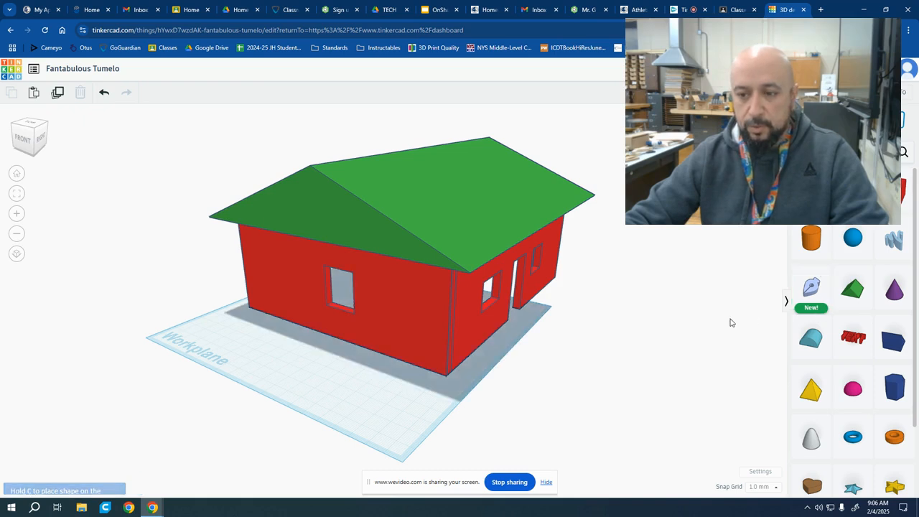
{"action": "left_click", "coordinate": [818, 309]}
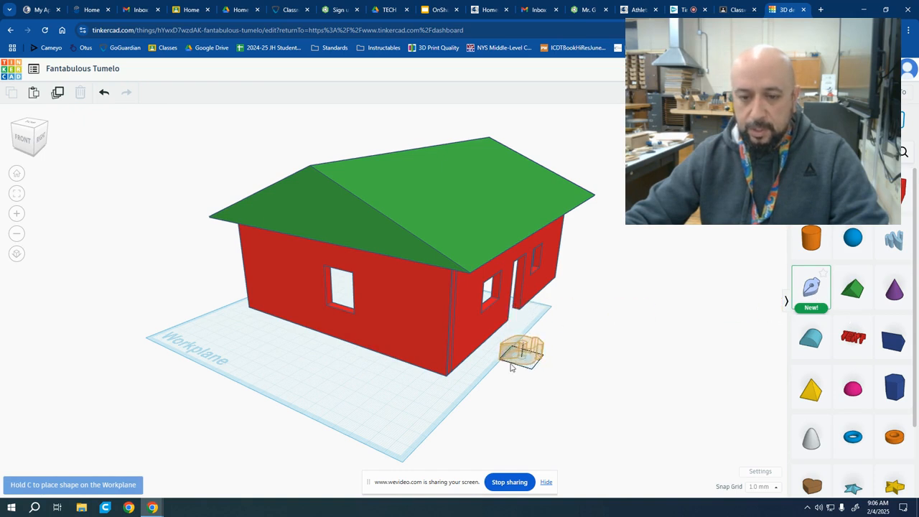
{"action": "left_click", "coordinate": [412, 398]}
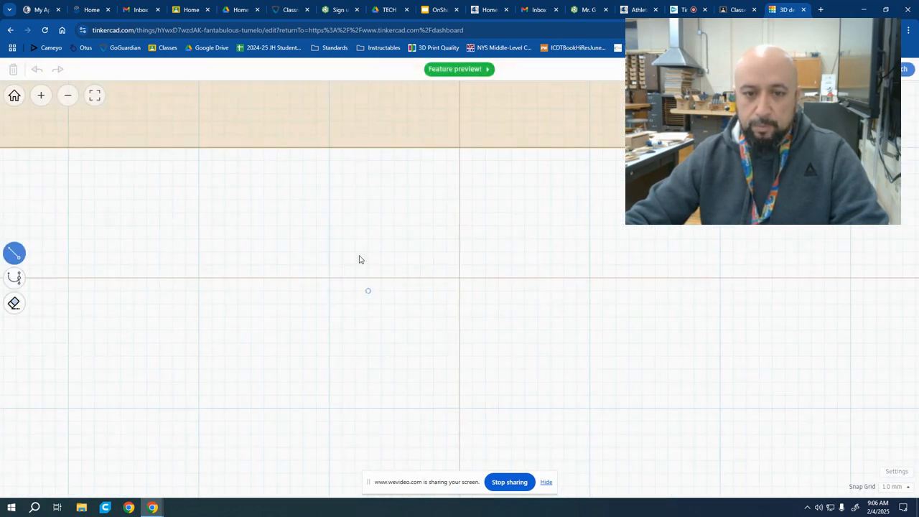
{"action": "left_click", "coordinate": [472, 187]}
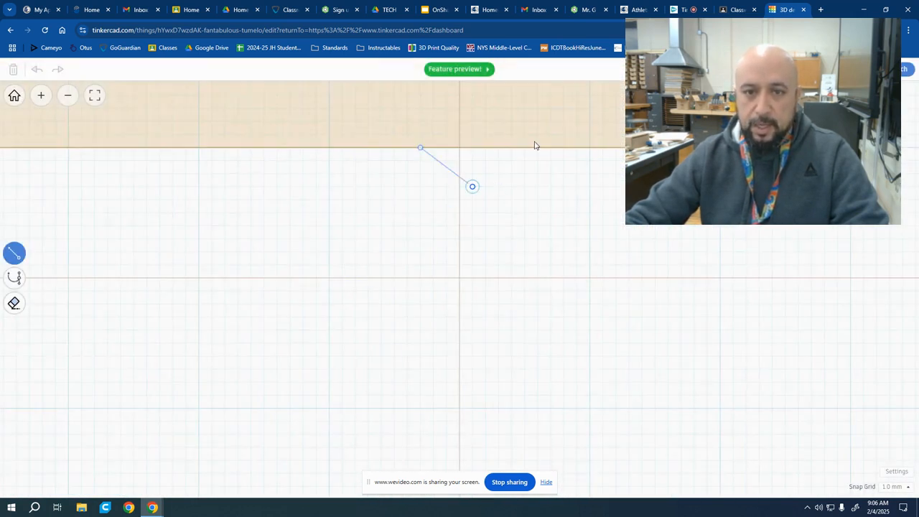
{"action": "key", "text": "Escape"}
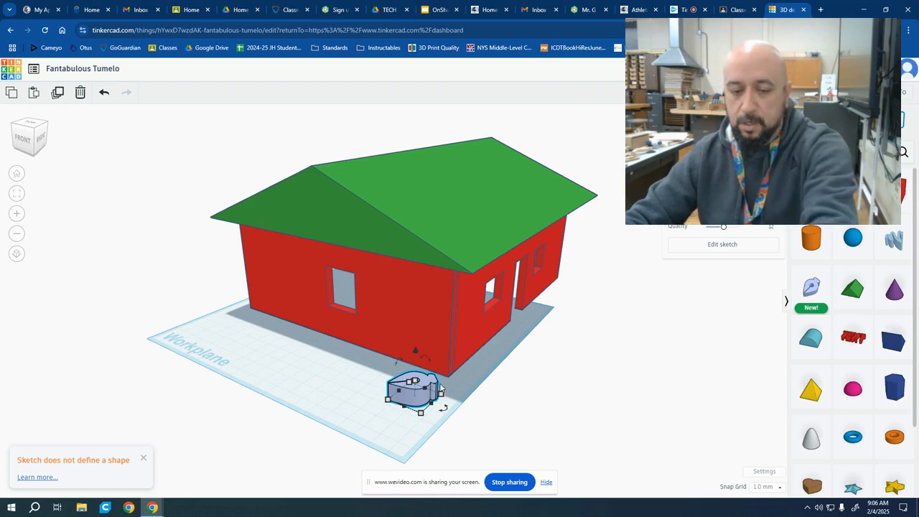
{"action": "key", "text": "Delete"}
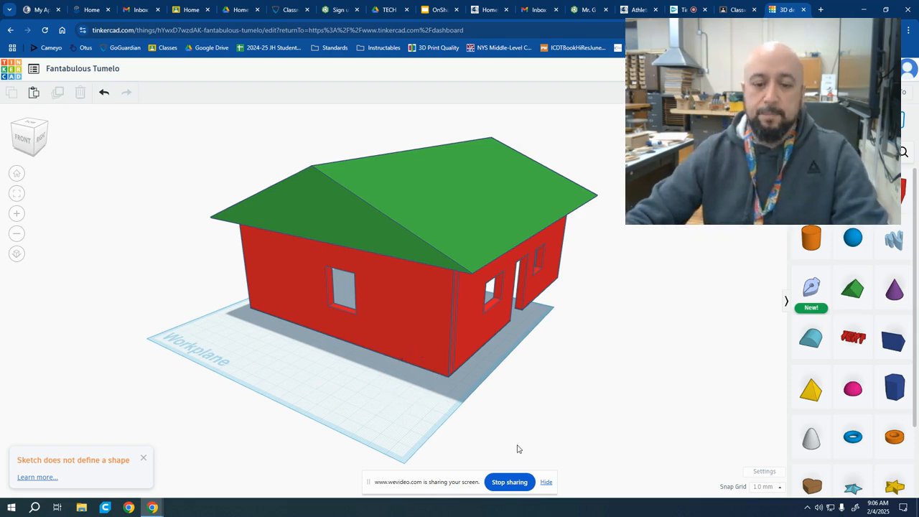